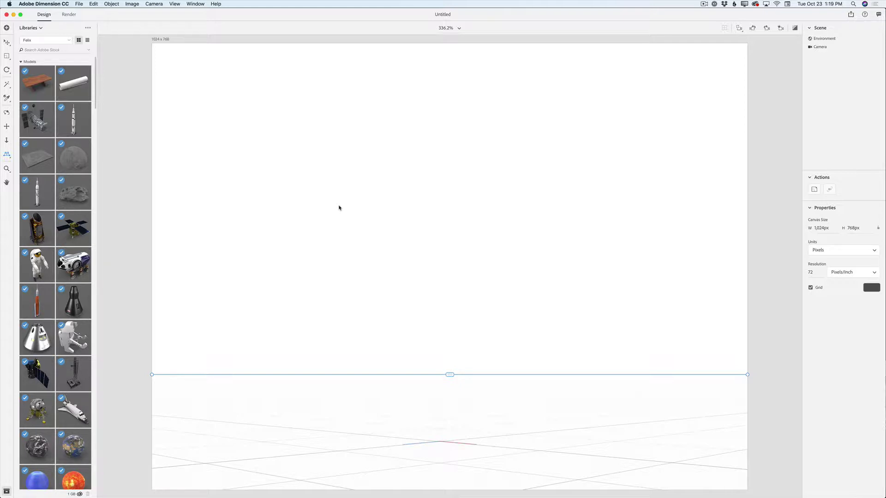
Step: Add the Sun model, scale it to 0.6, and move it to X -8.8, Y 8.3
scroll(68, 376, down, 5)
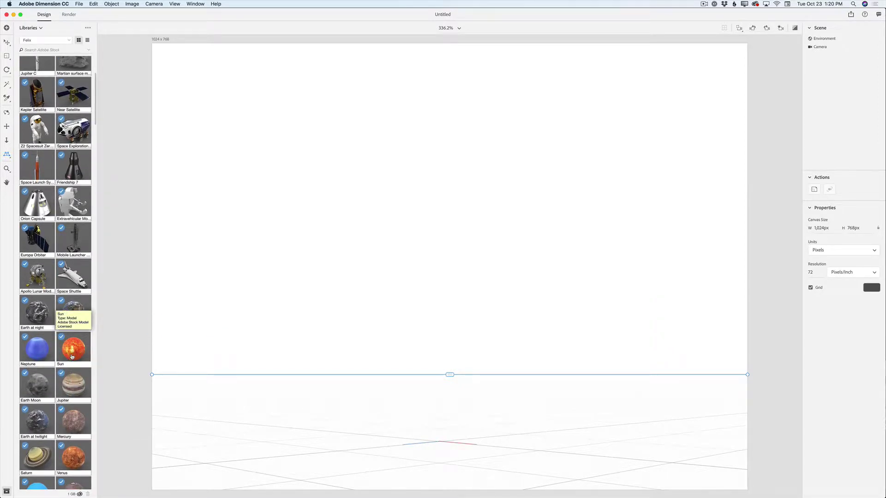
click(72, 357)
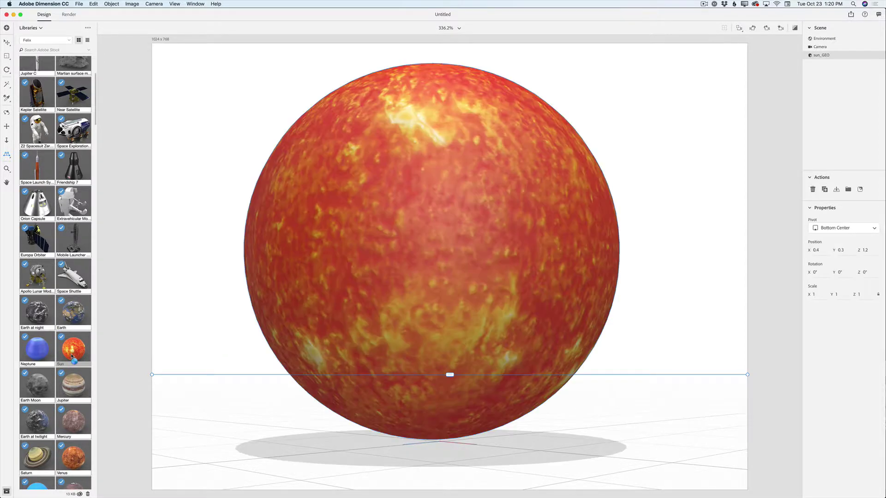
click(7, 55)
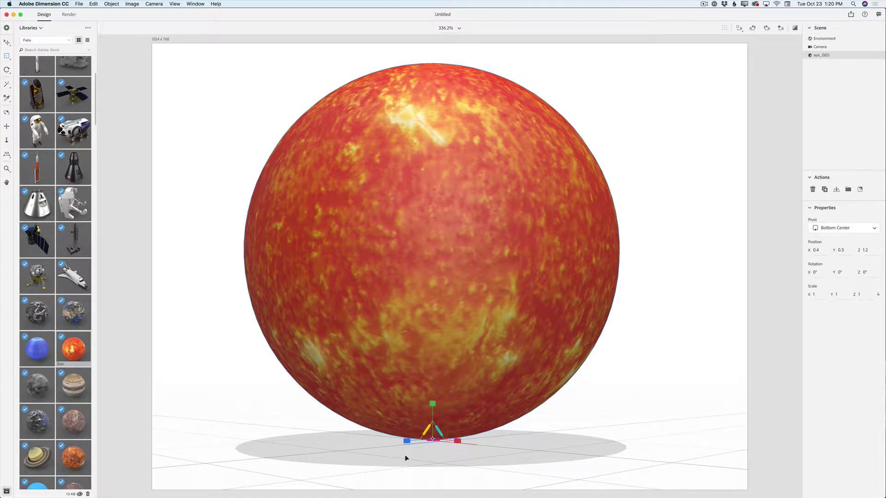
mouse_move(407, 441)
mouse_down()
mouse_move(413, 418)
mouse_move(414, 444)
mouse_move(416, 437)
mouse_up()
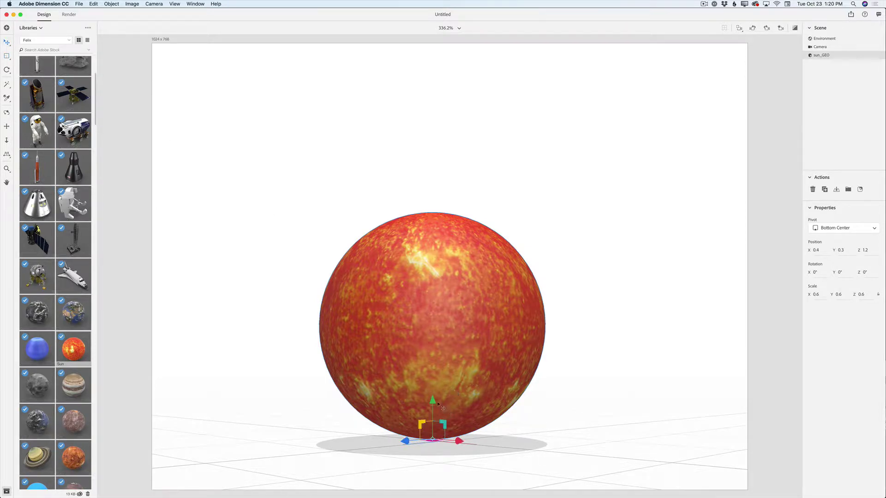
drag(432, 405, 407, 300)
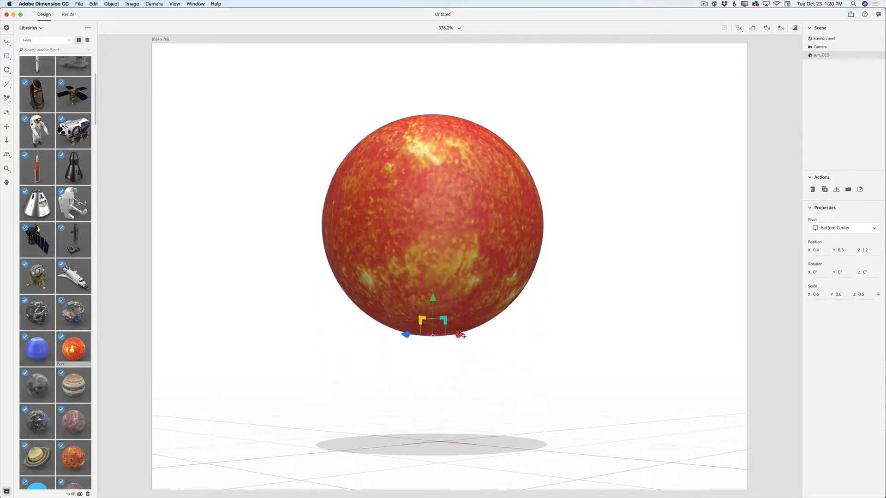
drag(461, 337, 383, 312)
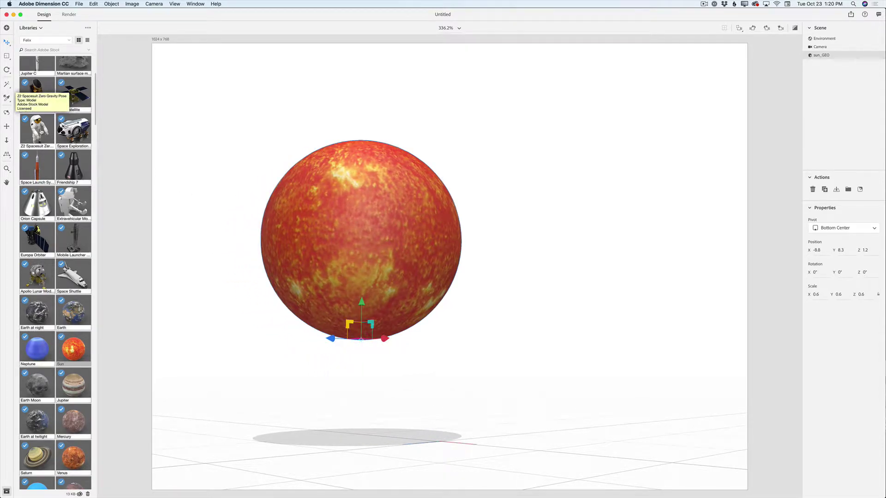
Step: Add the Z2 Spacesuit Zero Gravity Pose astronaut, scale it to 0.1, and move it to X 4.2, Y -1.7
click(41, 132)
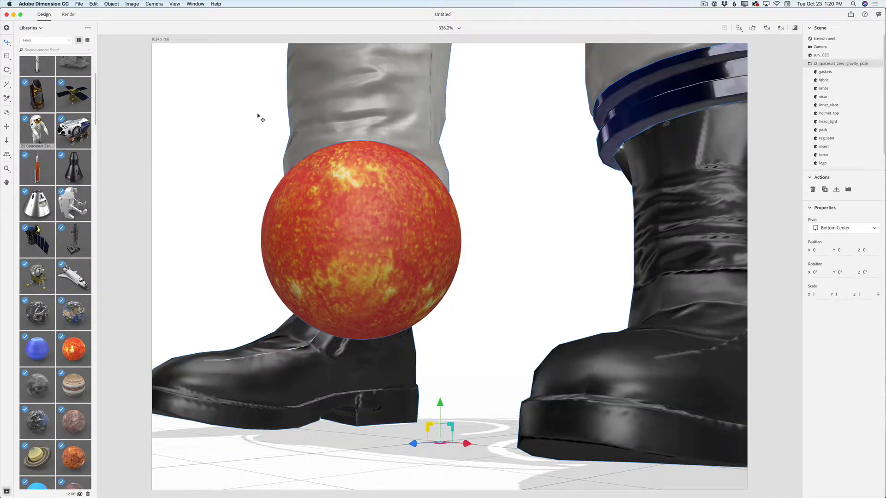
click(7, 56)
drag(418, 446, 399, 468)
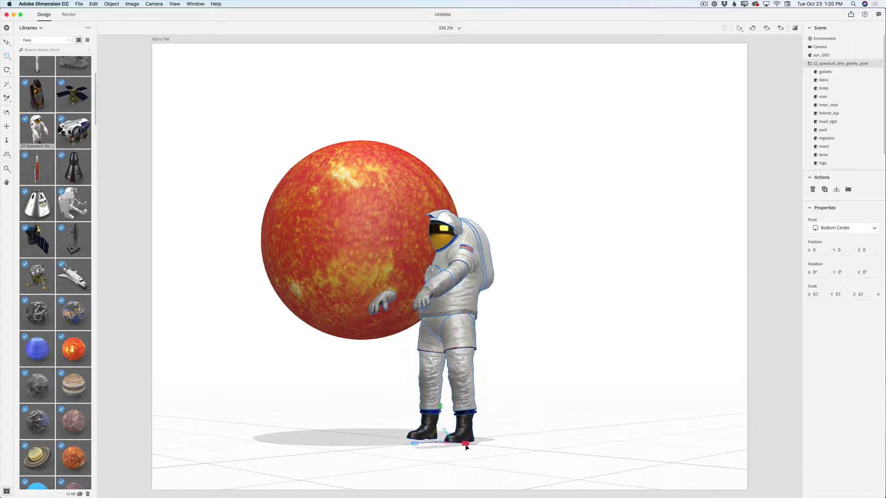
mouse_move(466, 444)
mouse_down()
mouse_move(504, 449)
mouse_move(467, 447)
mouse_up()
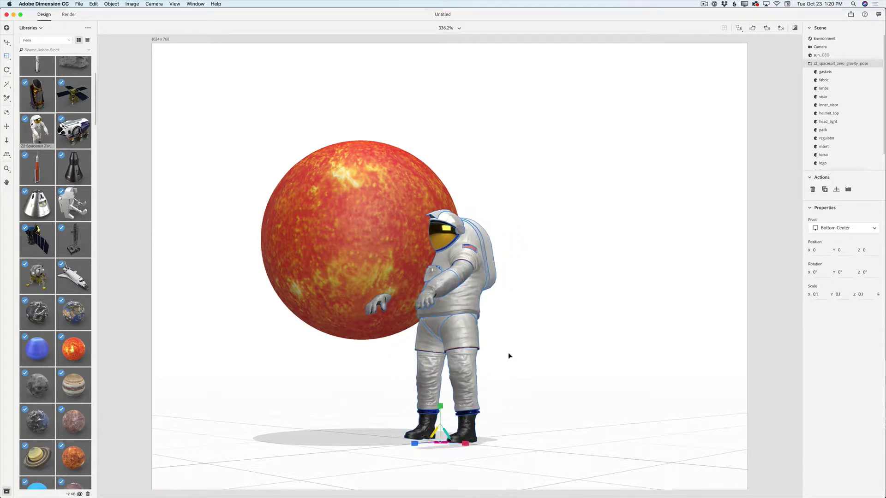
key(v)
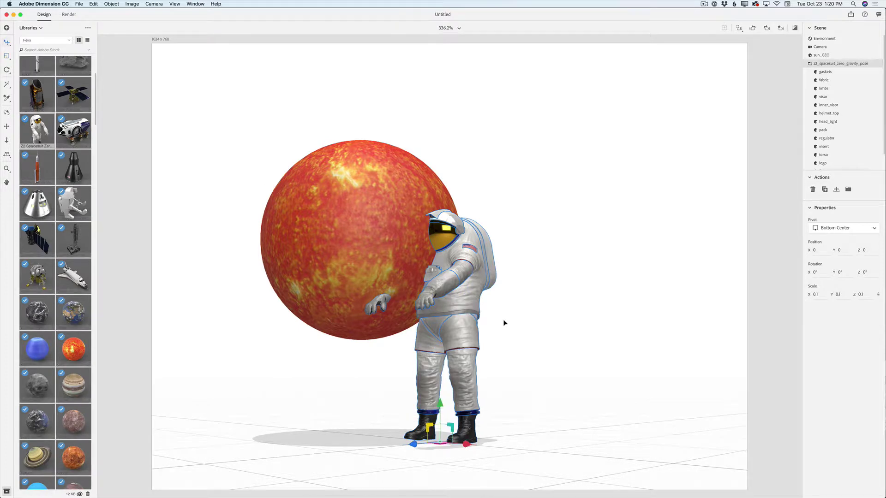
drag(466, 445, 509, 461)
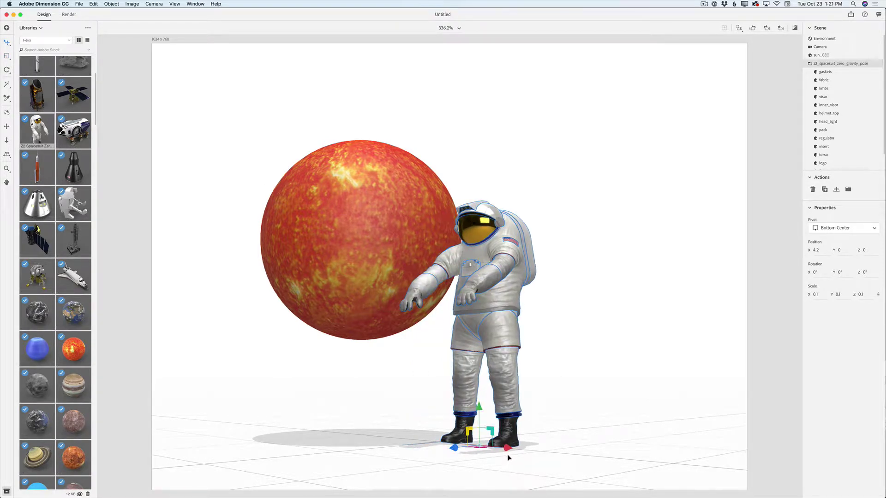
drag(480, 411, 479, 431)
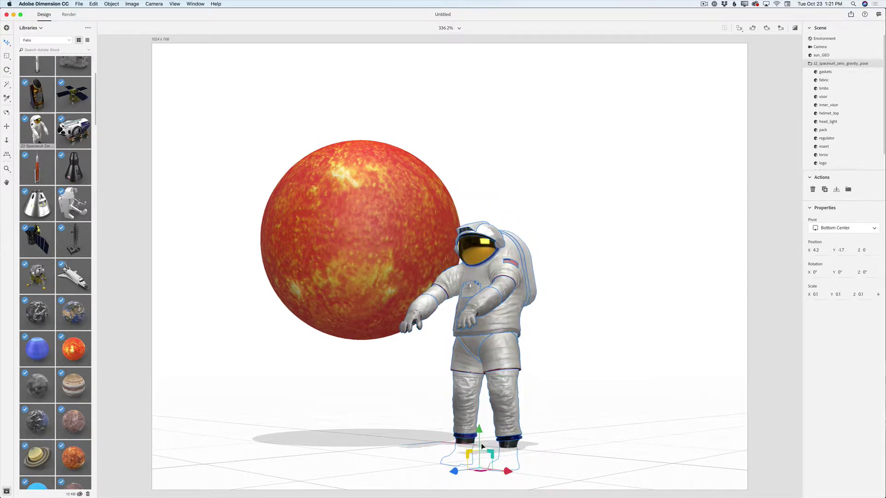
Step: Rotate the astronaut 80° around its Y axis so it faces sideways
click(6, 70)
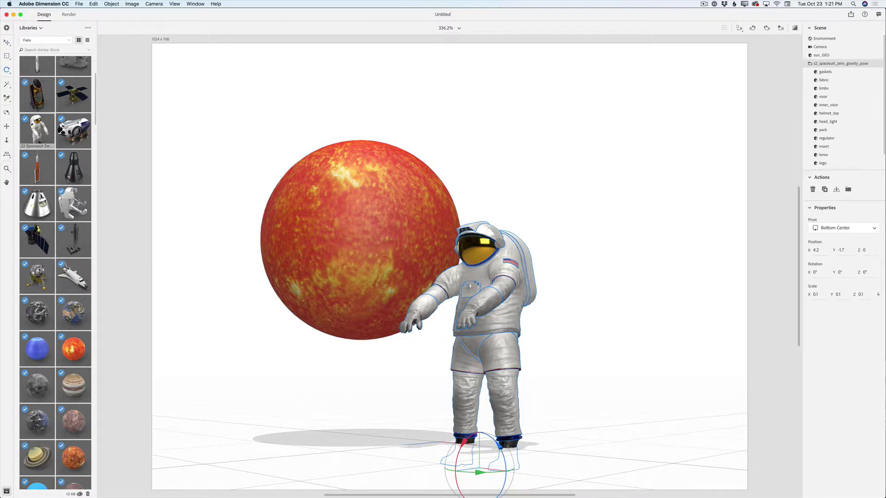
drag(484, 475, 549, 474)
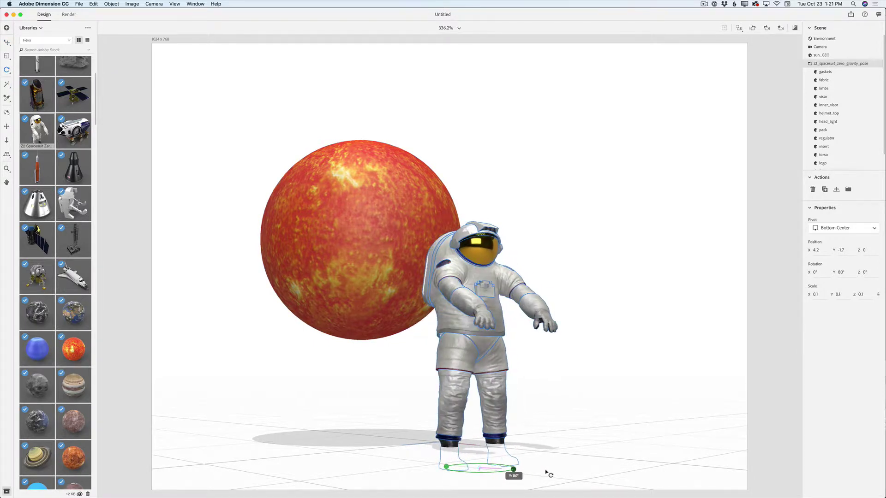
scroll(531, 259, up, 10)
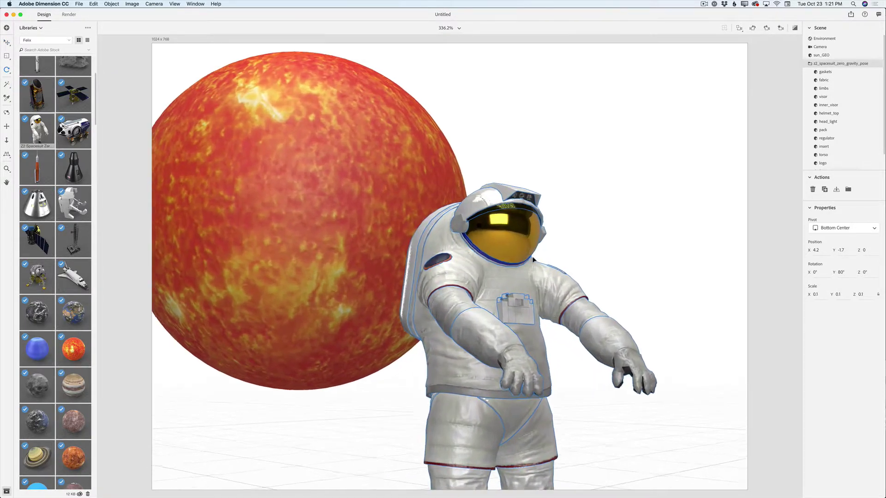
scroll(533, 260, up, 10)
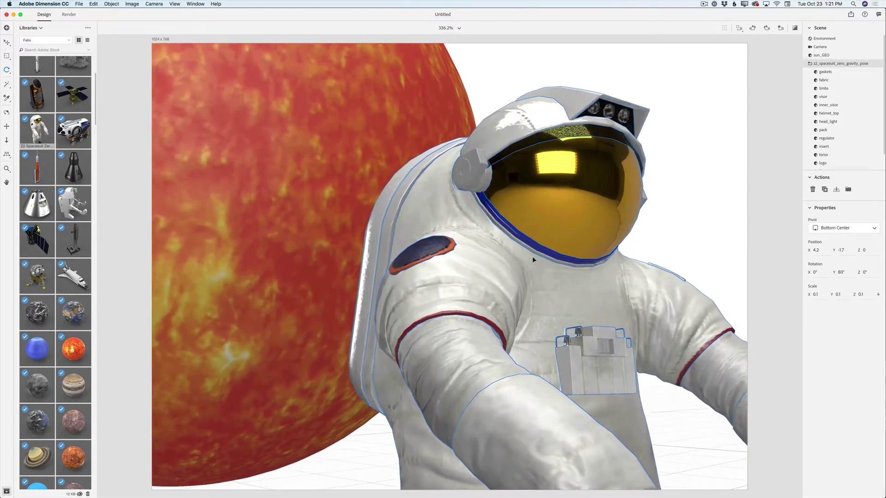
scroll(533, 259, down, 3)
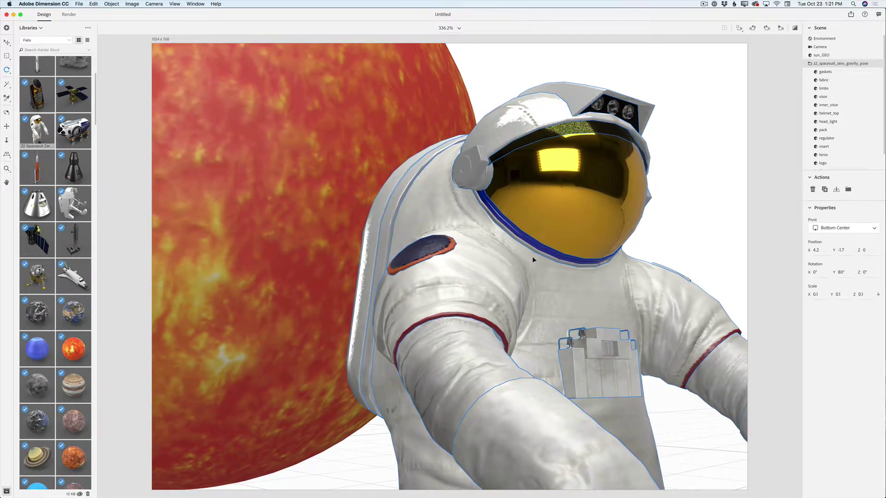
scroll(533, 260, down, 5)
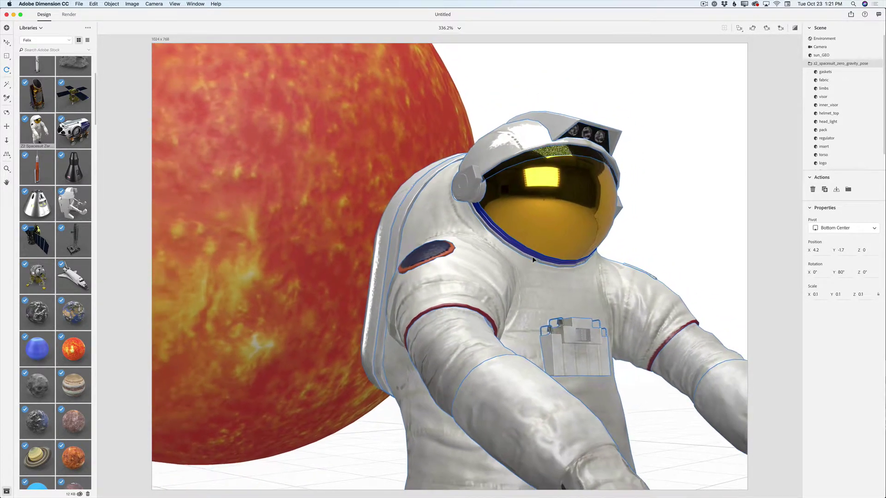
scroll(533, 259, down, 5)
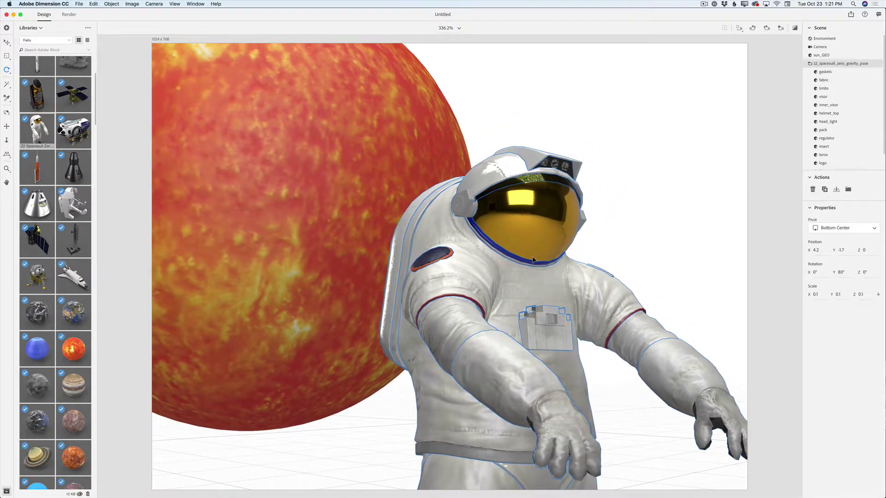
scroll(533, 259, down, 2)
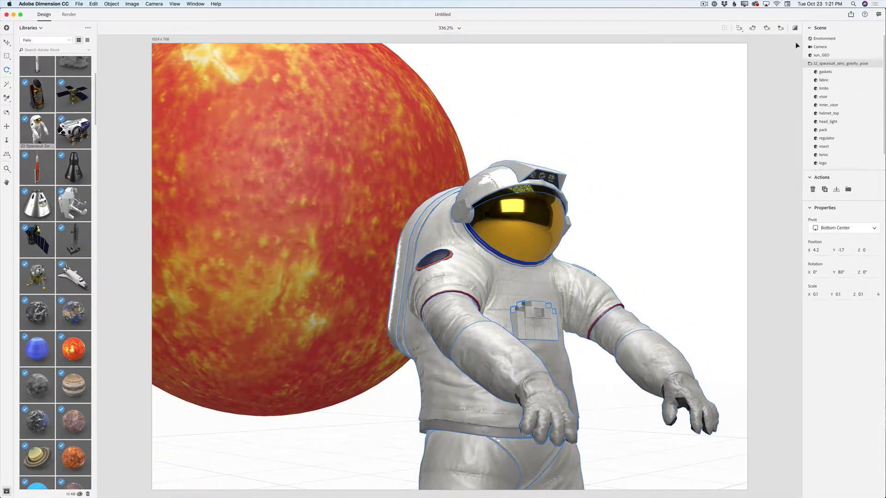
click(824, 56)
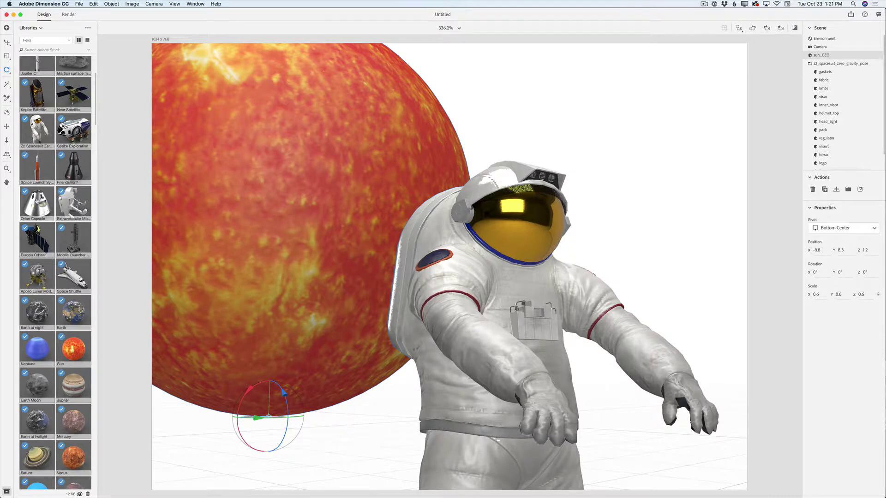
Step: Scale the sun_GEO sphere down to 0.4 with the uniform scale handle
click(6, 43)
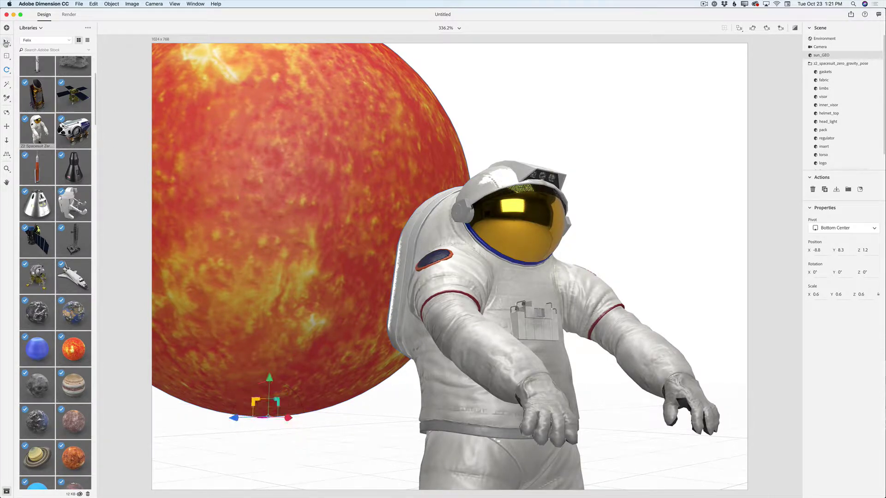
click(7, 58)
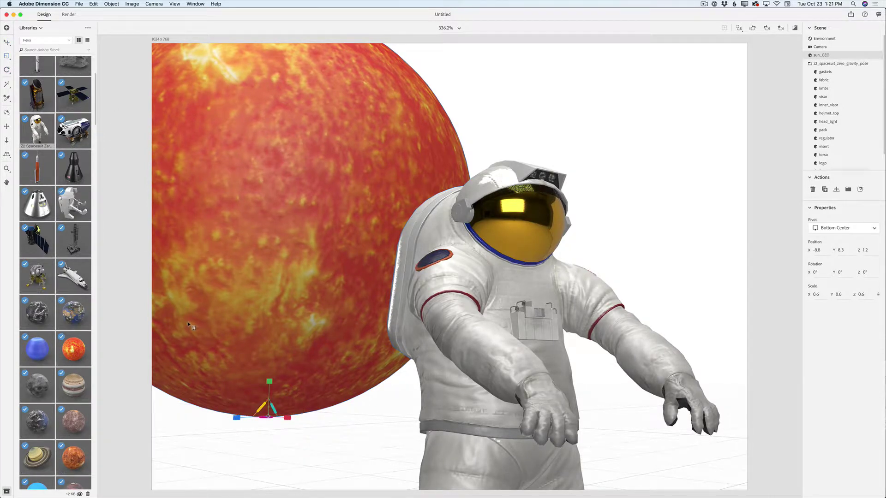
drag(237, 420, 241, 416)
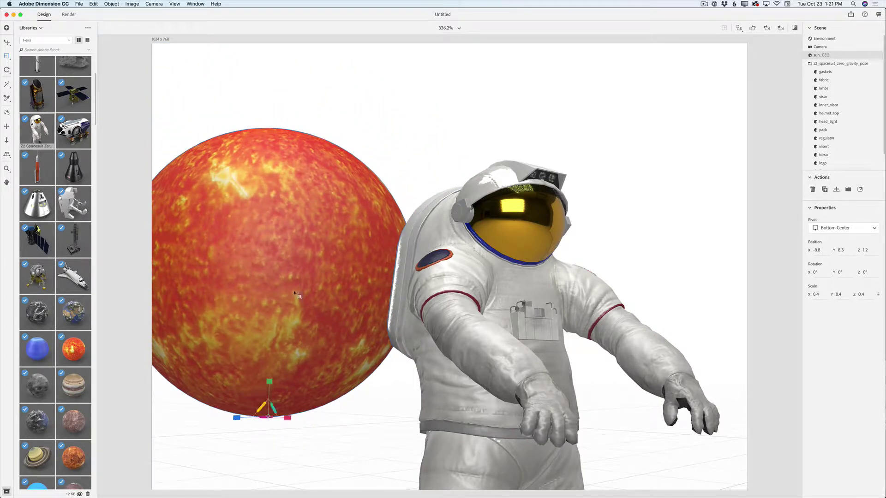
scroll(294, 293, up, 2)
scroll(294, 293, up, 5)
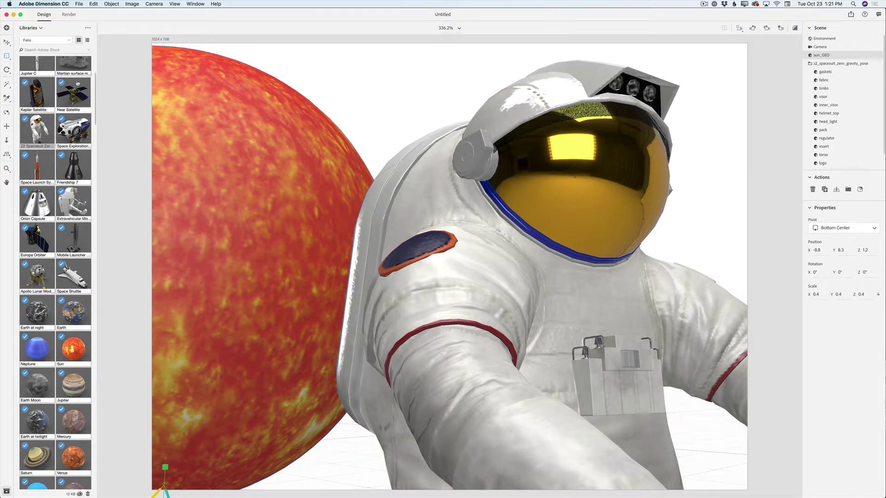
Step: From Starter Assets, give the suit's fabric parts the Galvanized Metal material
click(66, 42)
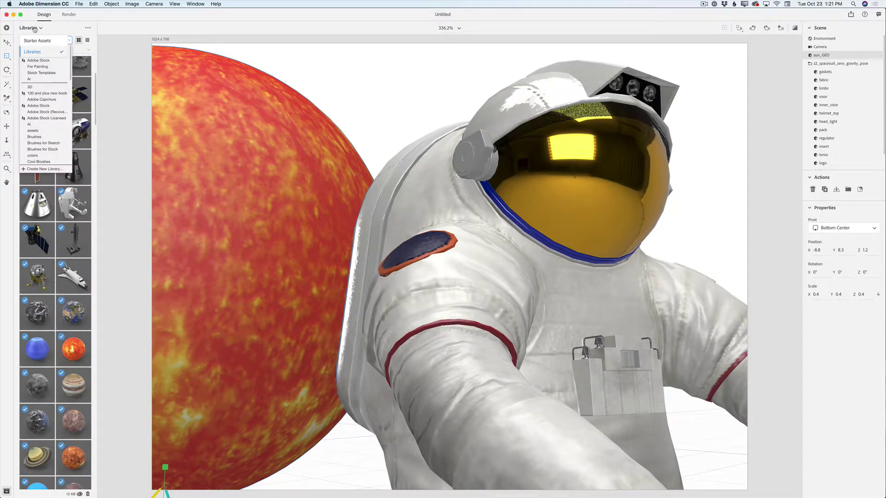
click(40, 40)
scroll(41, 252, down, 15)
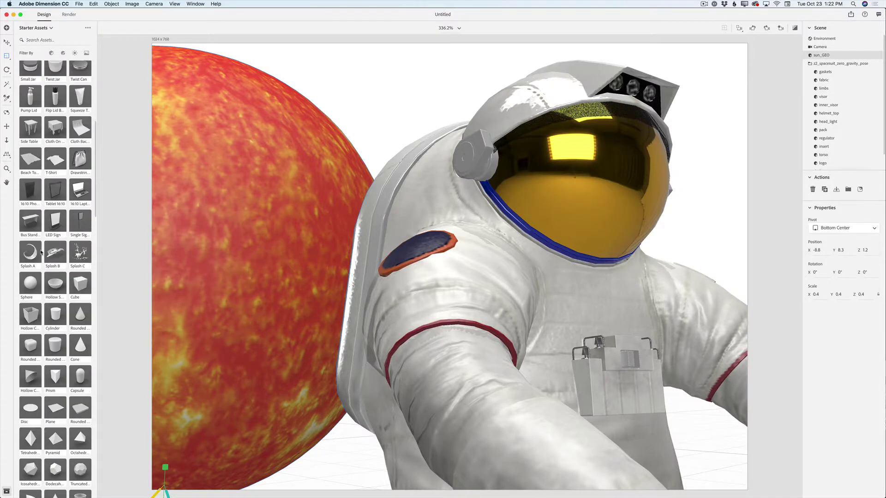
scroll(41, 252, down, 5)
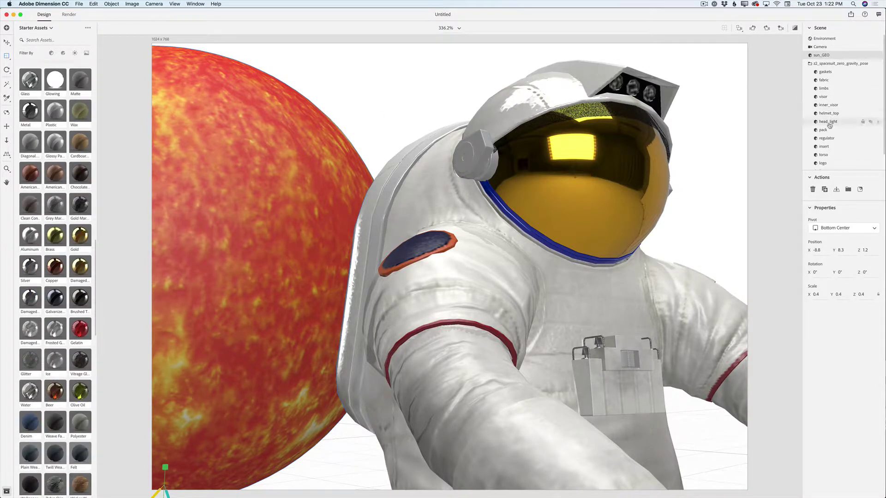
click(824, 80)
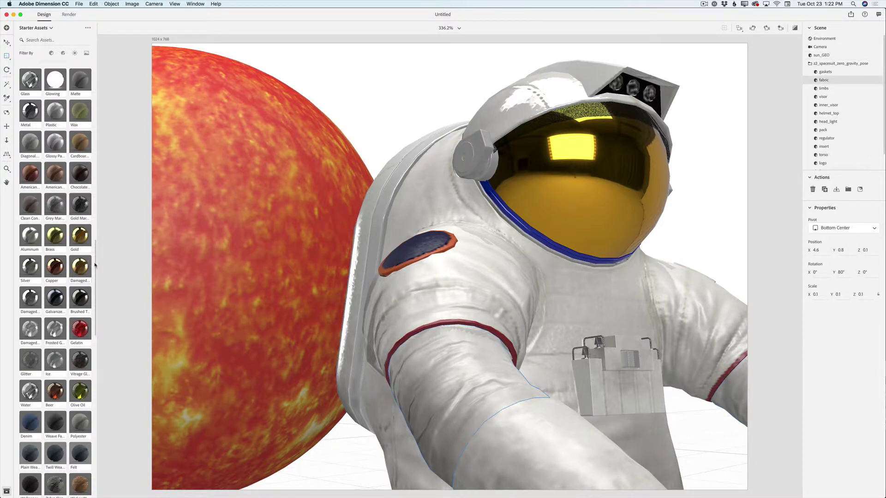
click(57, 303)
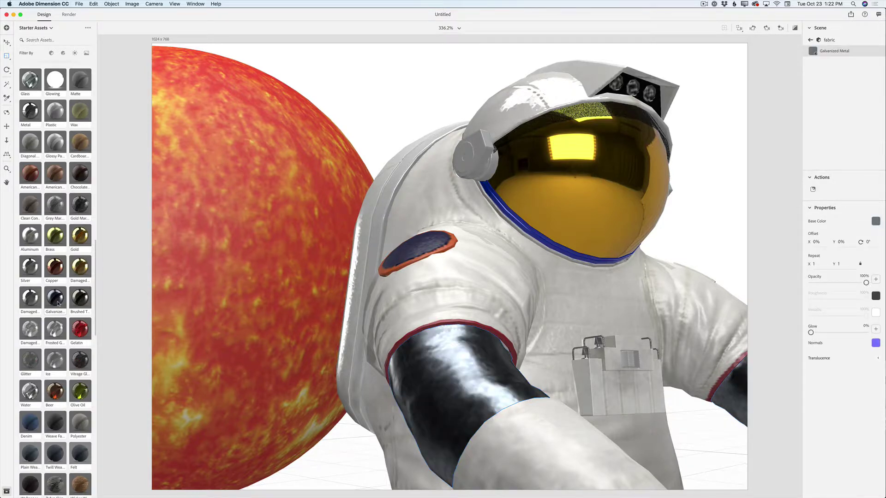
click(812, 41)
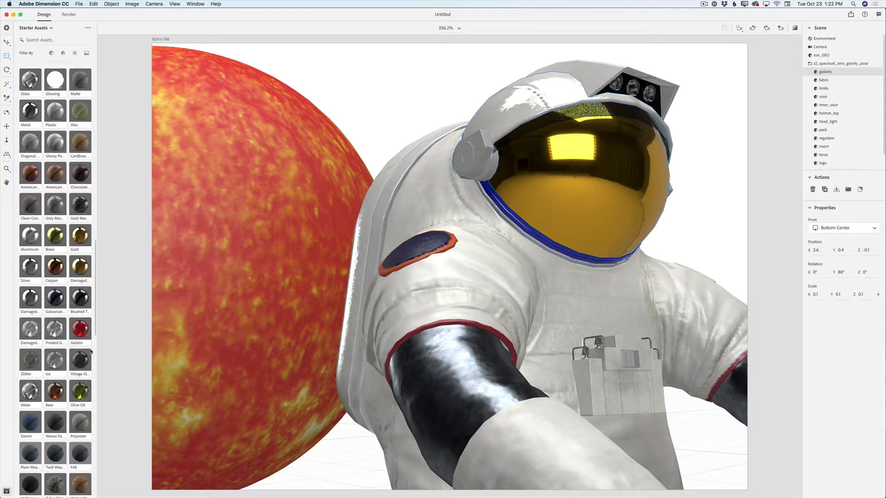
Step: Apply the Damaged Gold material to the helmet gaskets
scroll(60, 356, up, 3)
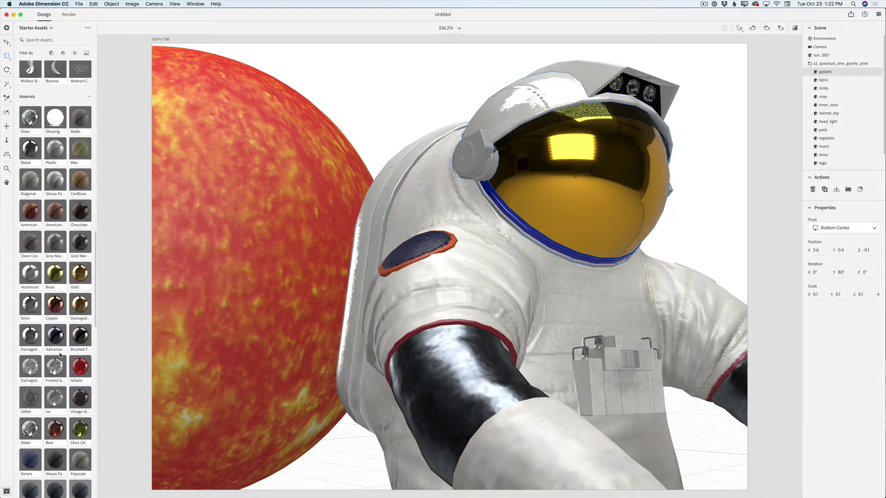
scroll(60, 355, down, 3)
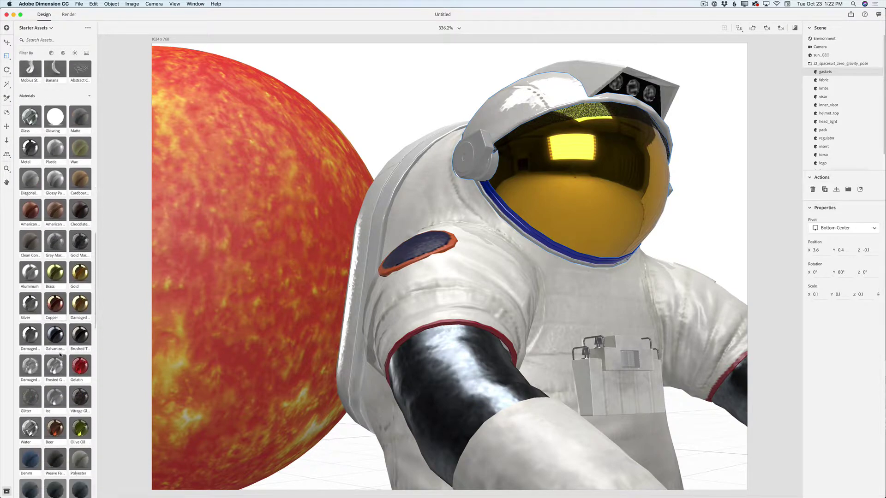
click(78, 307)
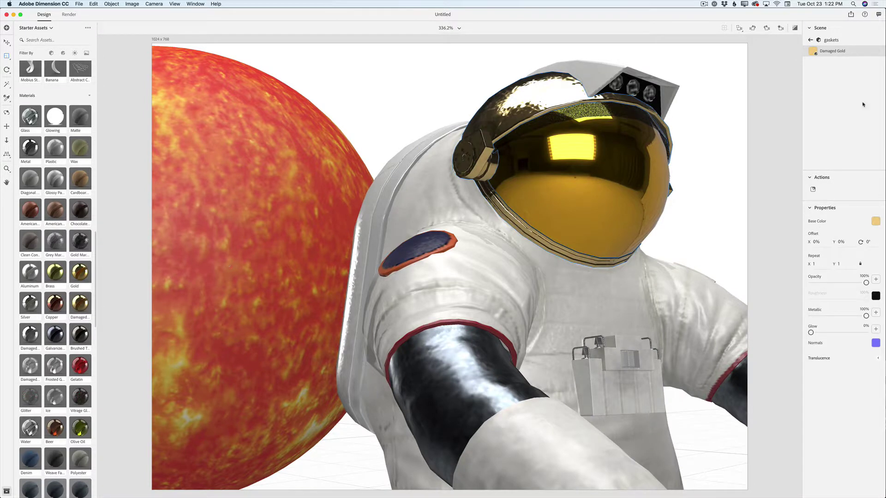
click(810, 41)
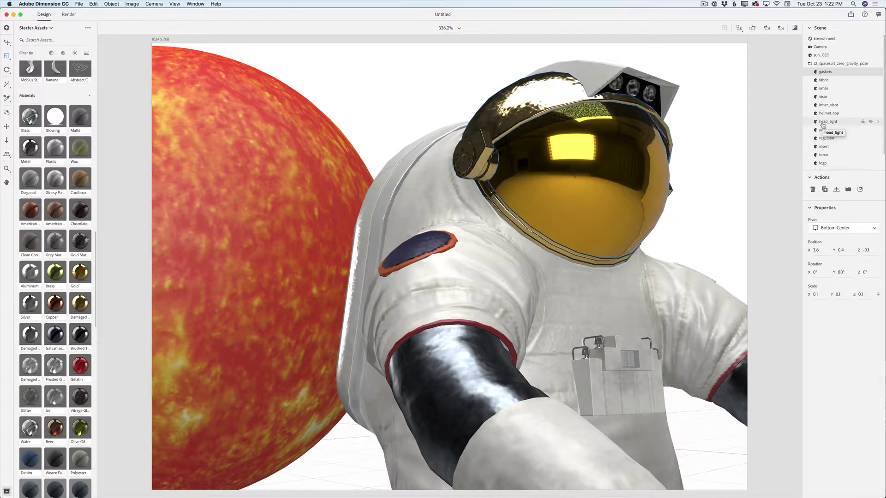
Step: Make the torso Galvanized Metal and the pack red Gelatin
click(823, 155)
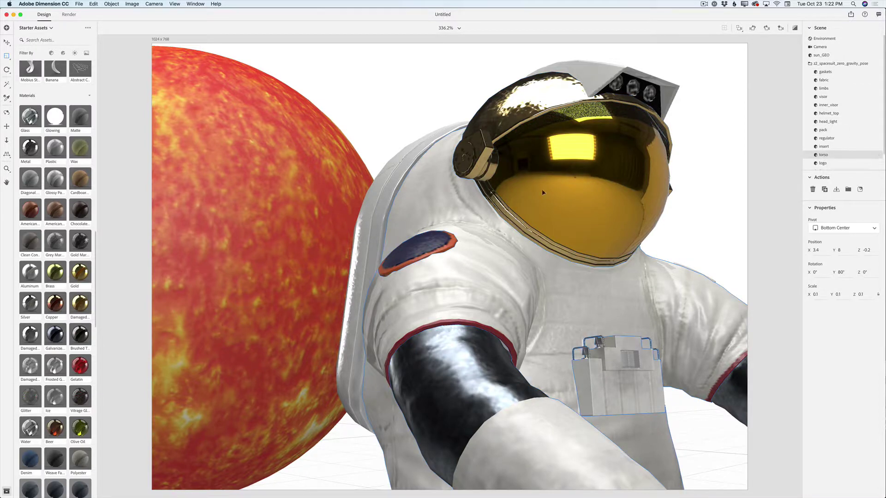
click(56, 338)
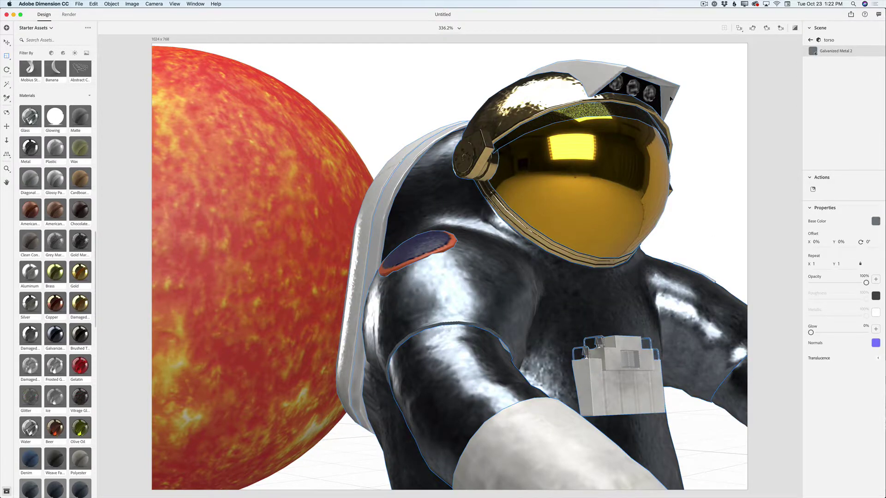
click(810, 41)
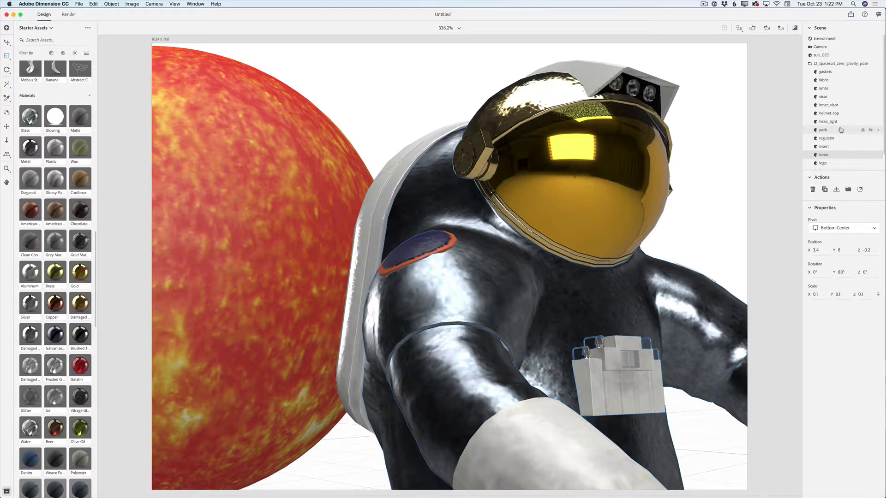
click(841, 131)
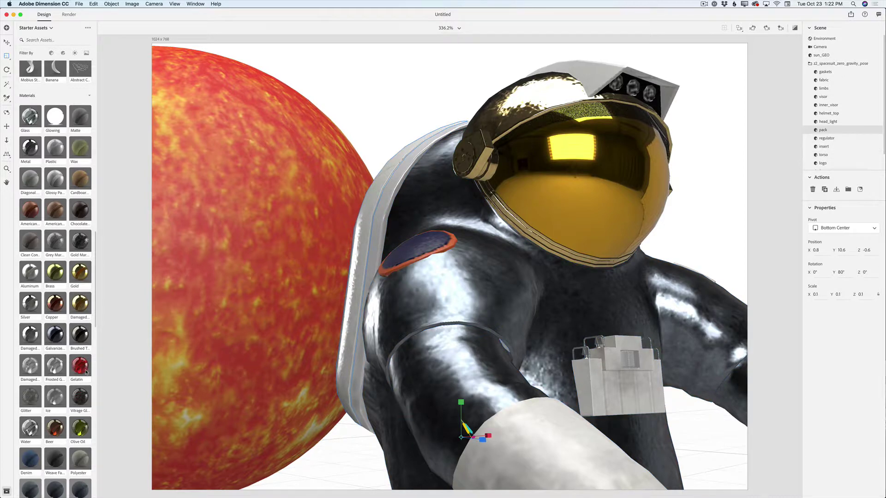
click(79, 367)
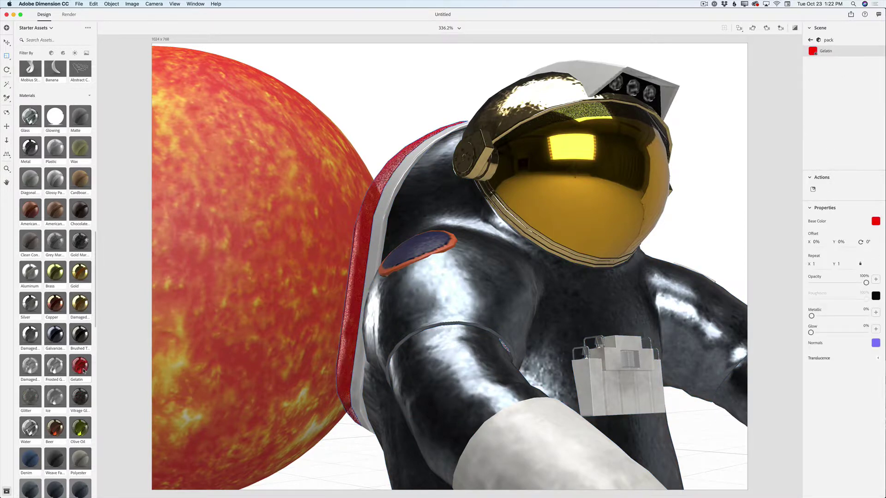
click(810, 41)
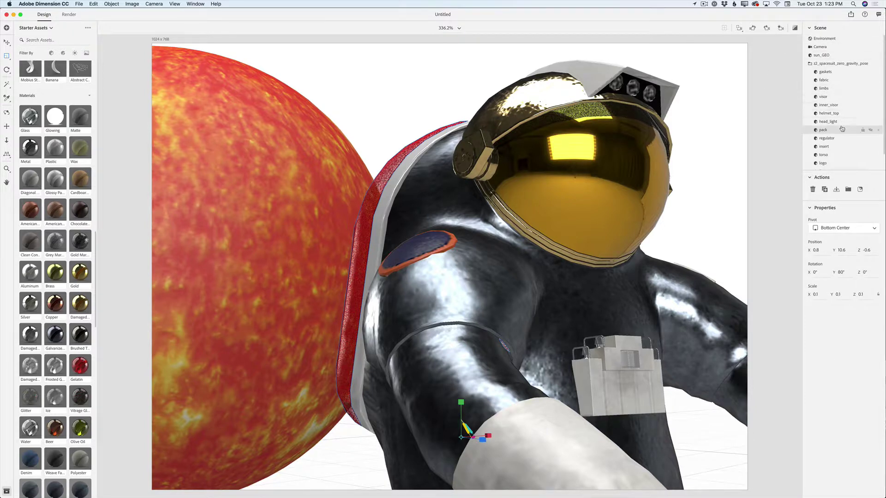
Step: Apply Gelatin to helmet_top and the Glowing material to head_light
click(833, 114)
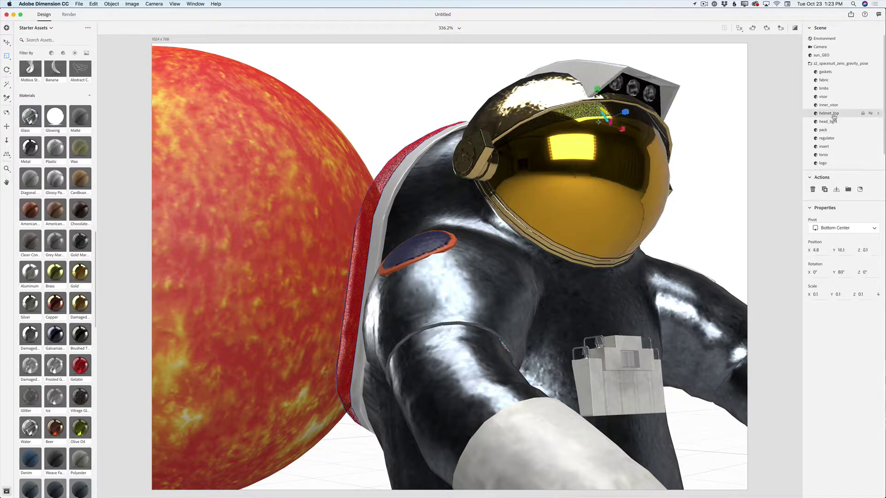
click(78, 366)
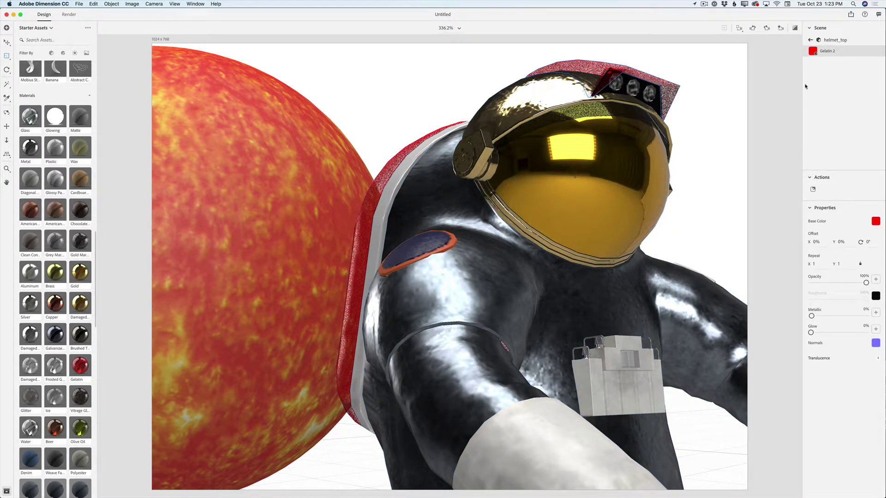
click(810, 42)
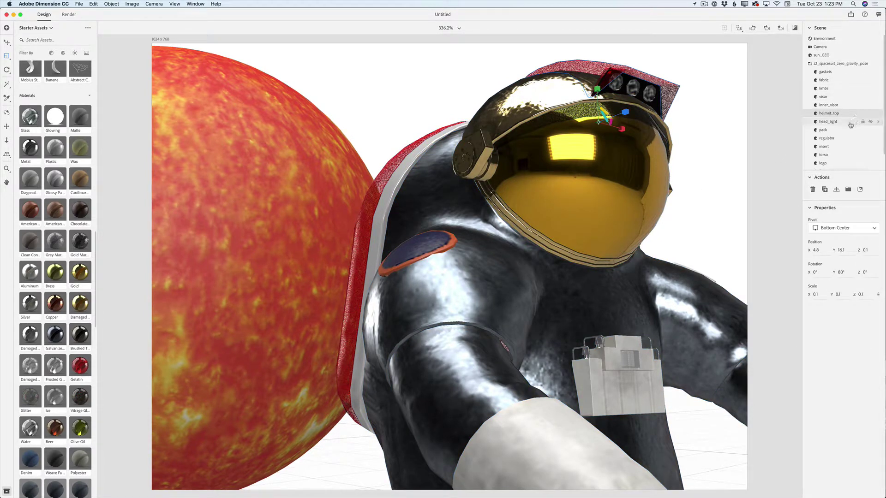
click(644, 92)
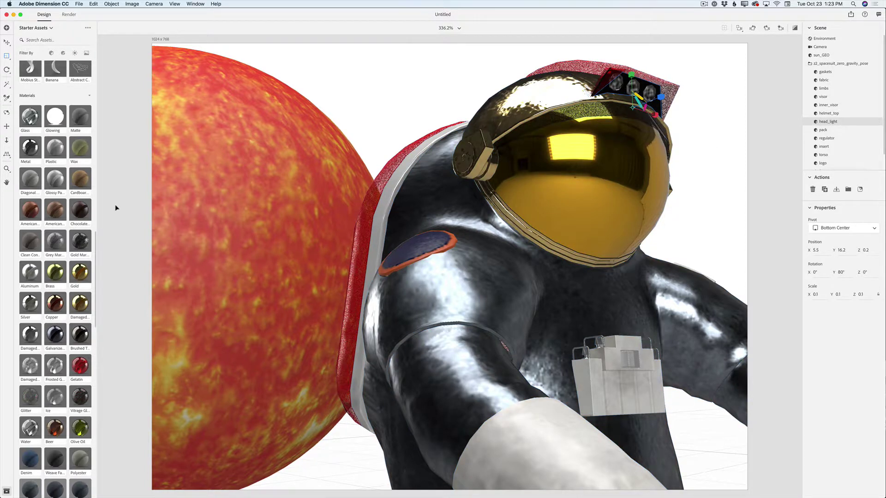
click(56, 118)
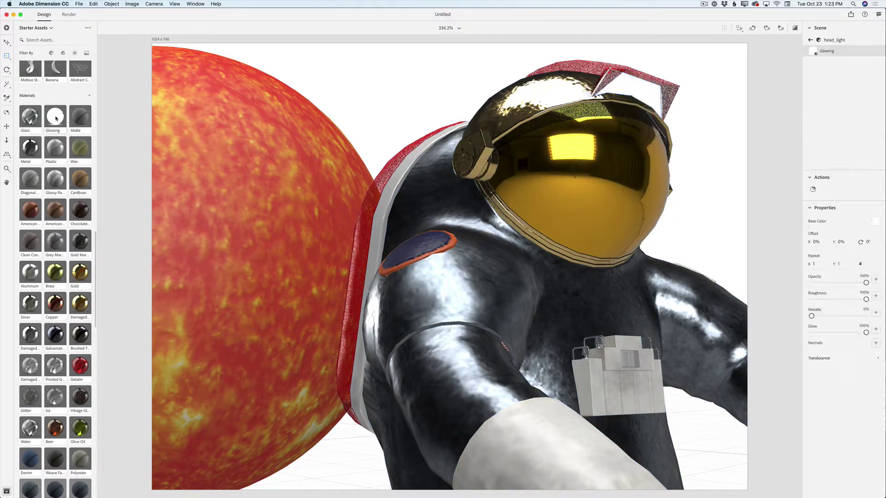
click(811, 41)
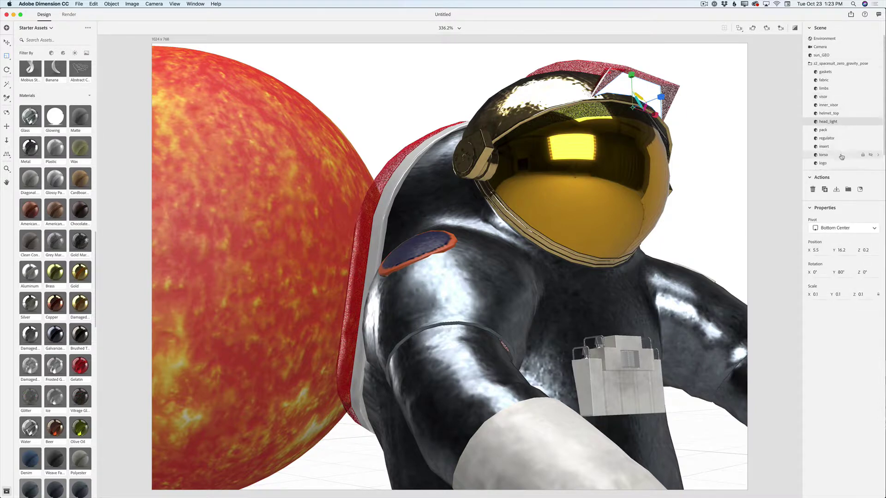
Step: Give the limbs the Brushed Titanium material
scroll(831, 157, down, 2)
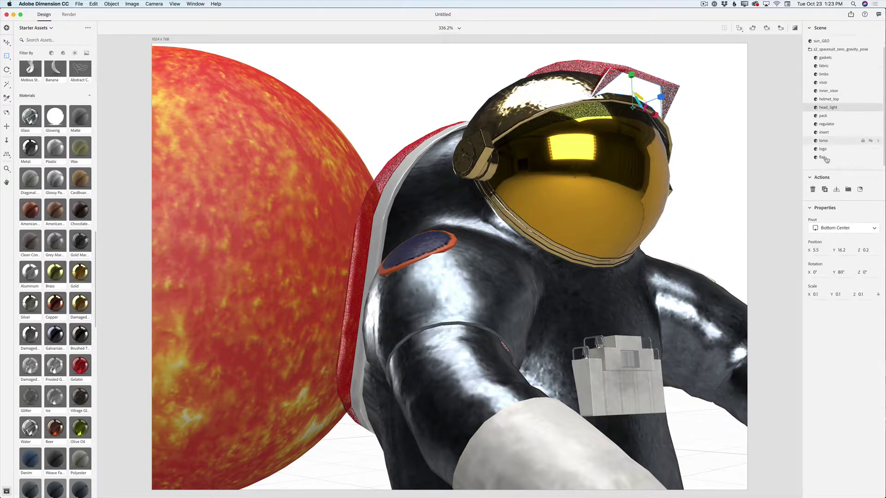
click(824, 71)
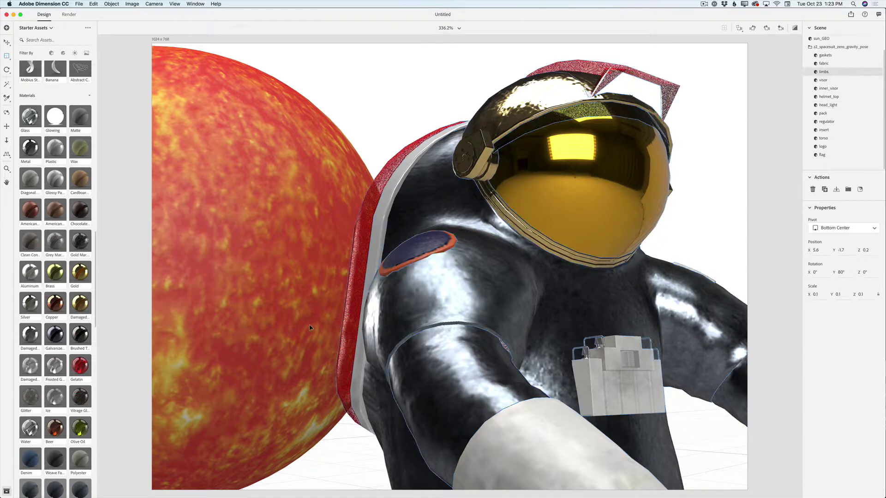
click(85, 337)
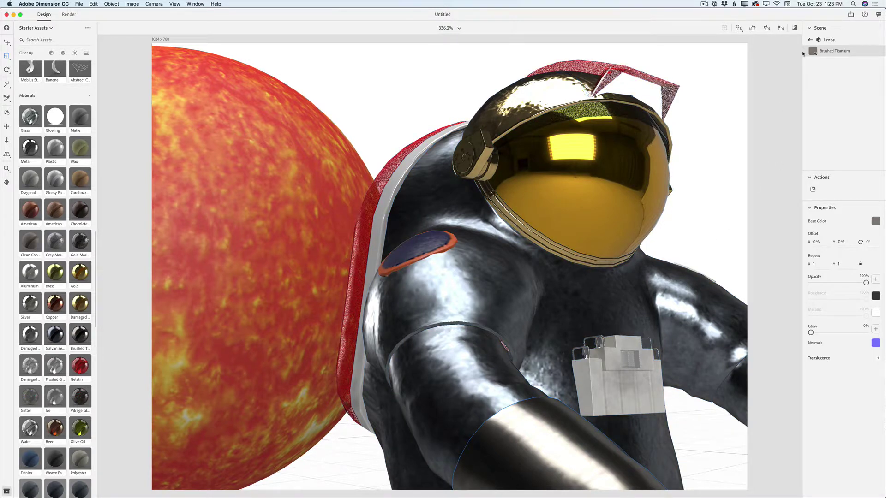
click(810, 40)
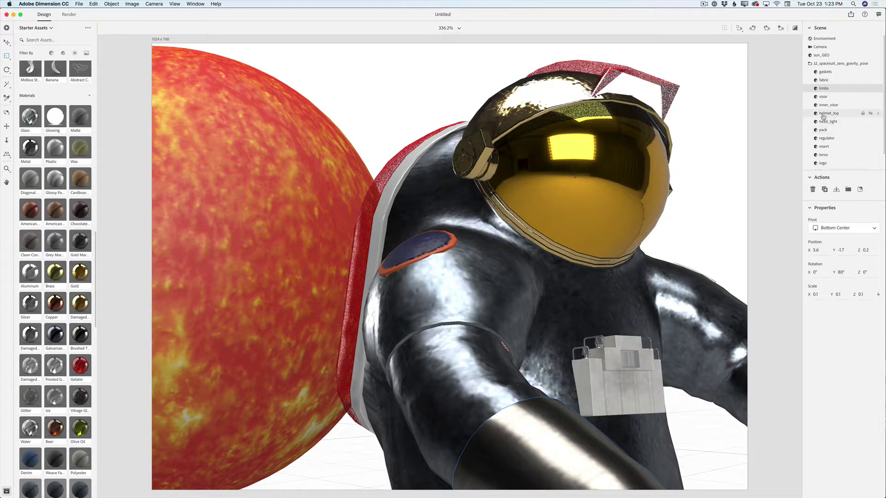
click(825, 106)
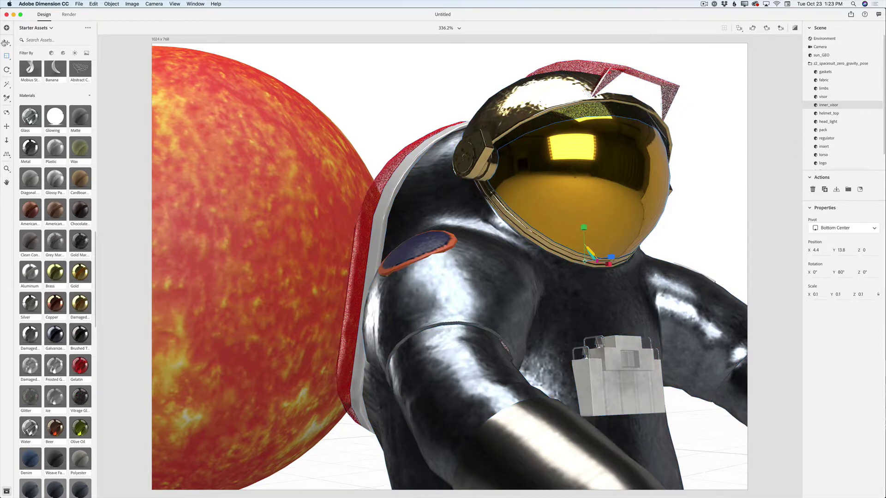
Step: Show the Adobe Stock Licensed library and load all its thumbnails
click(45, 28)
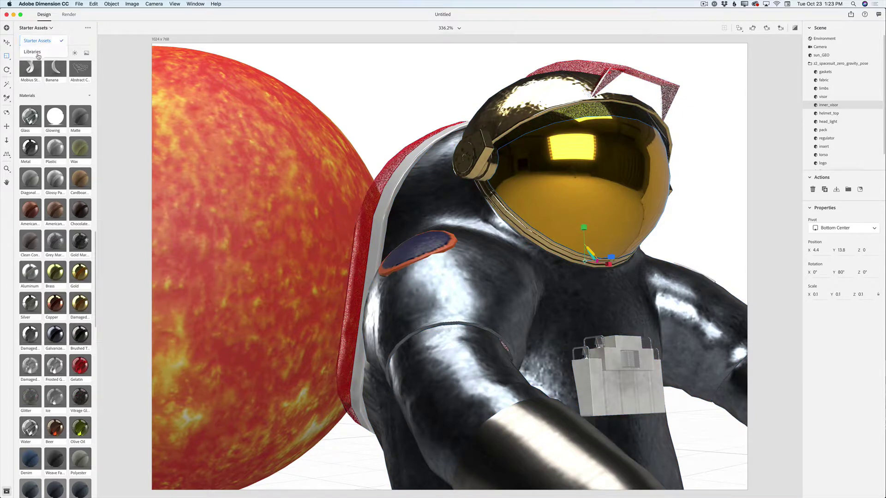
click(39, 52)
click(46, 40)
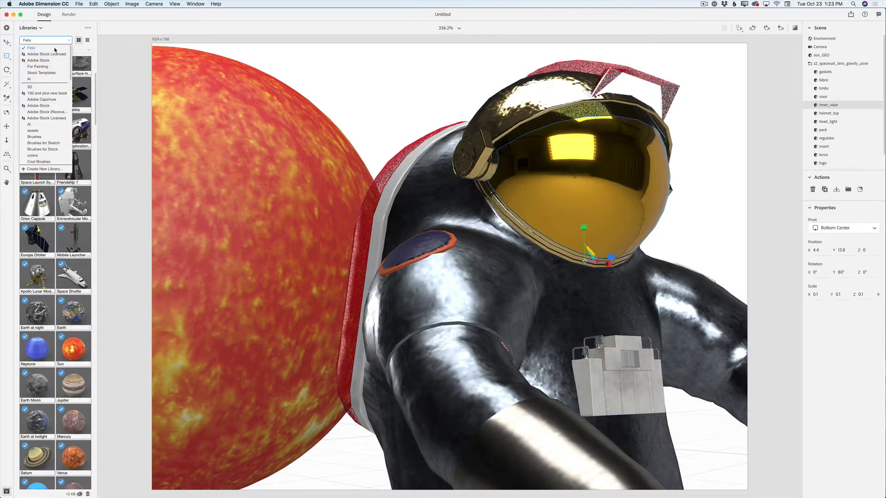
click(47, 55)
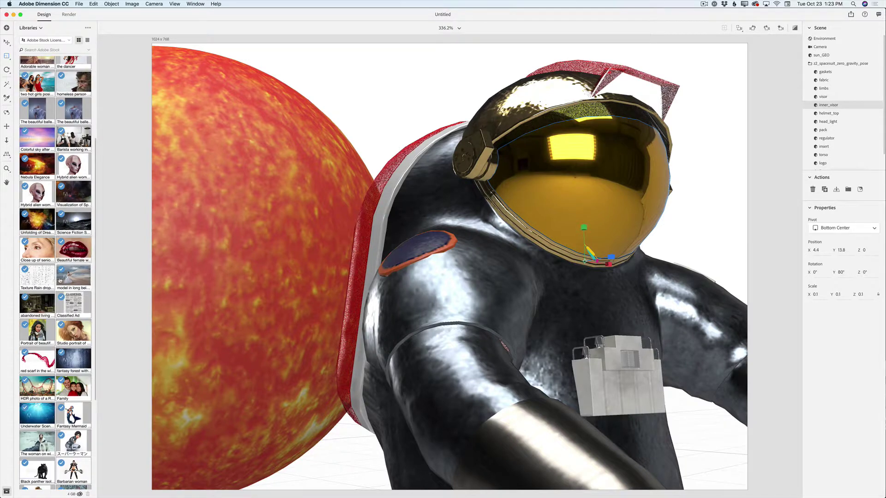
scroll(60, 280, down, 5)
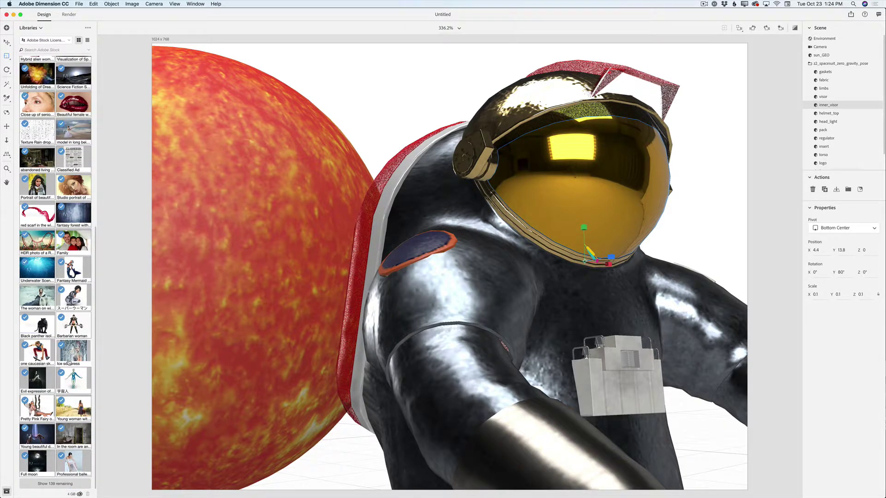
click(57, 484)
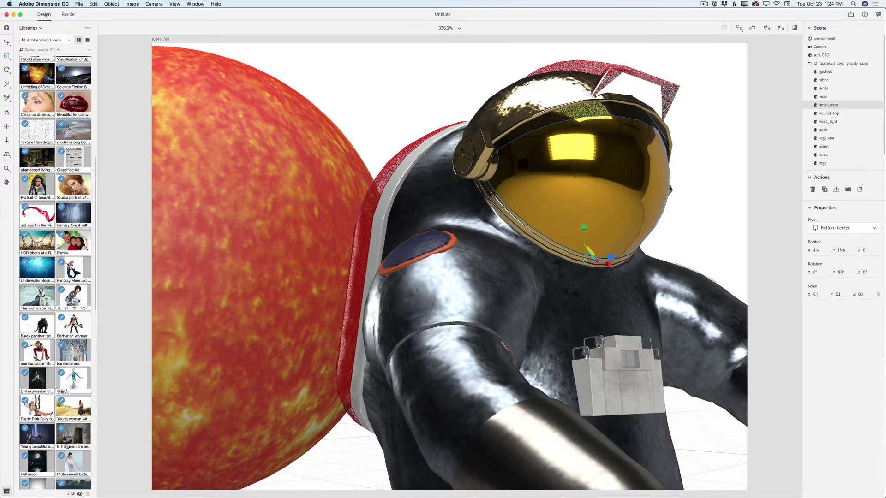
scroll(64, 453, down, 8)
scroll(67, 446, down, 5)
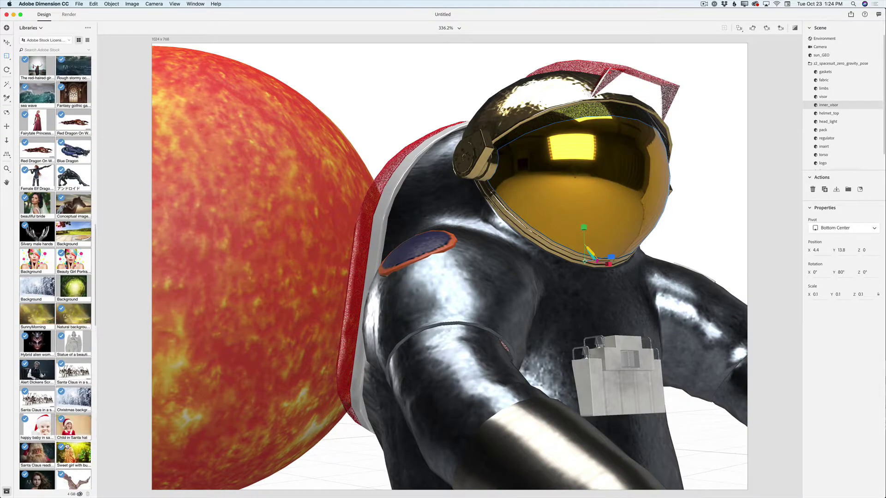
scroll(74, 392, down, 6)
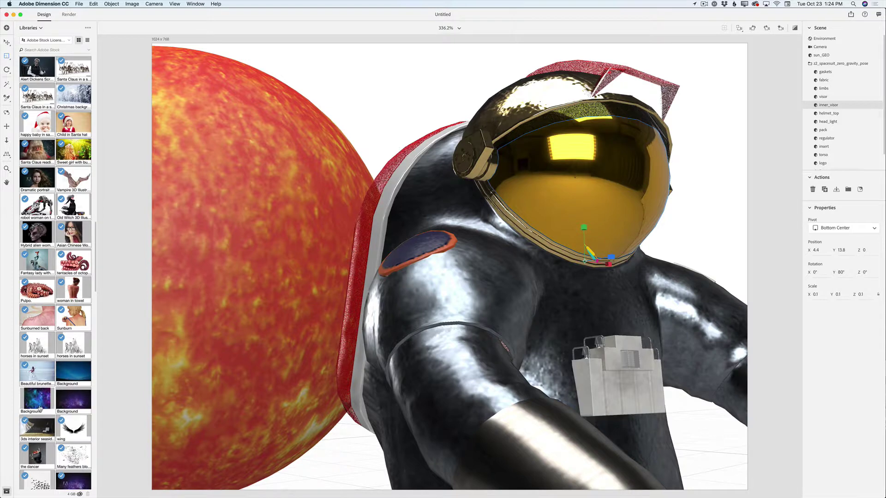
Step: Place the galaxy Background image on the visor at 57.7% scale, 63% metallic, 57% roughness
drag(36, 404, 563, 178)
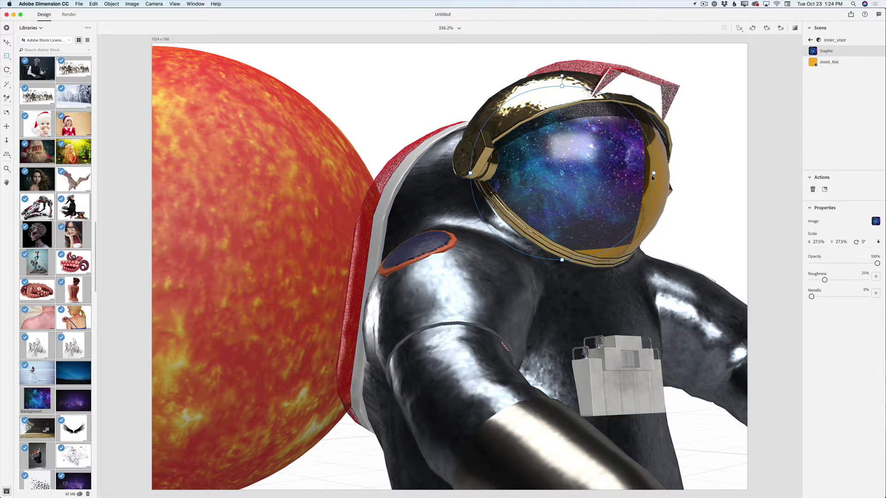
drag(653, 173, 752, 174)
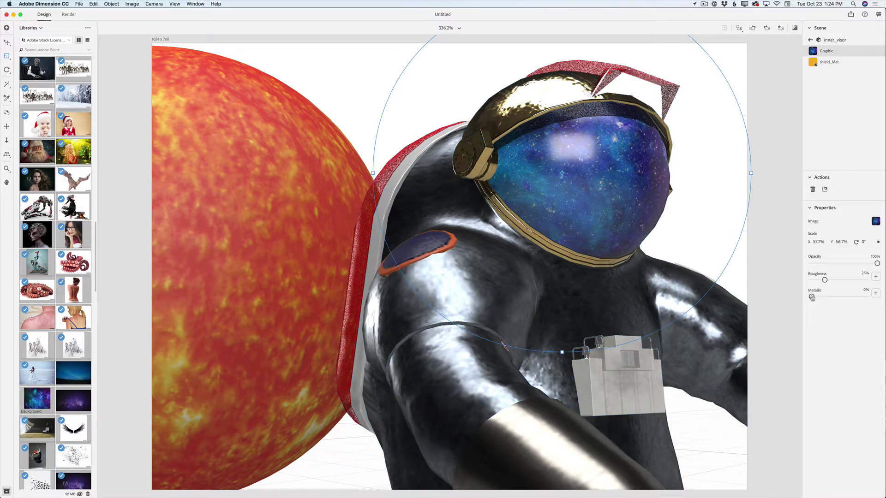
drag(811, 296, 843, 280)
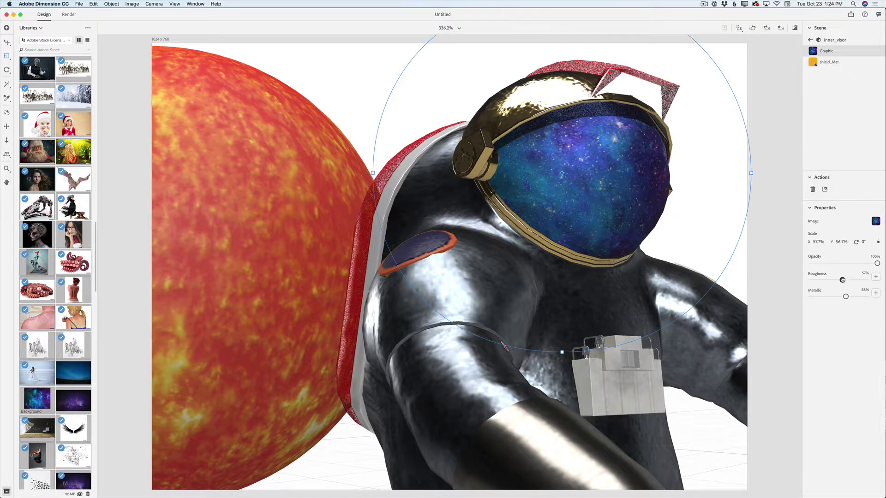
click(810, 40)
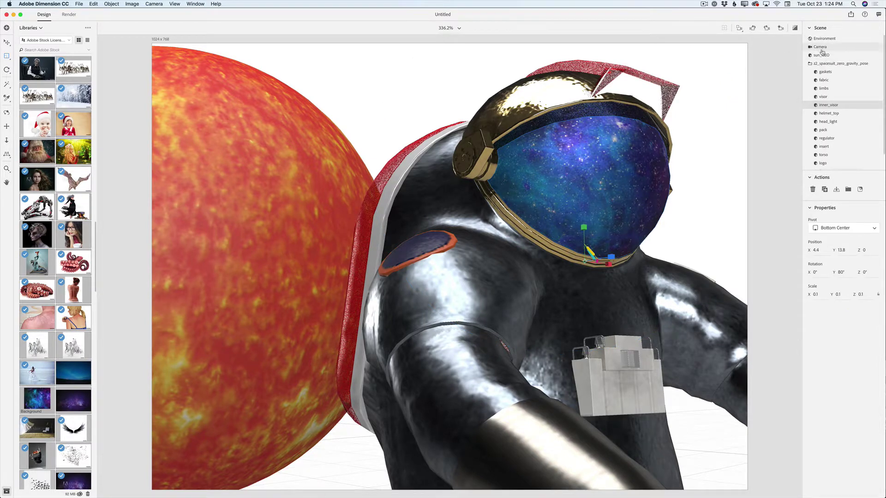
Step: Apply Match Image to the environment with Resize Canvas, Environment Light and Sunlight enabled
click(824, 39)
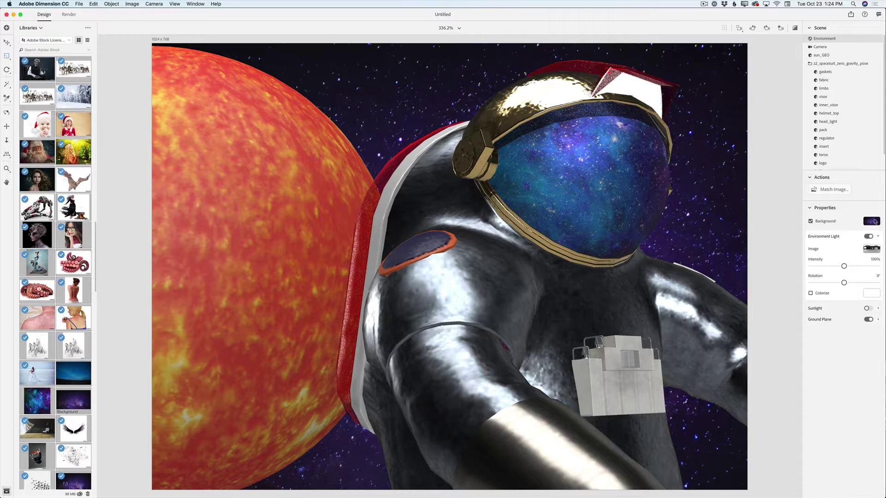
click(830, 190)
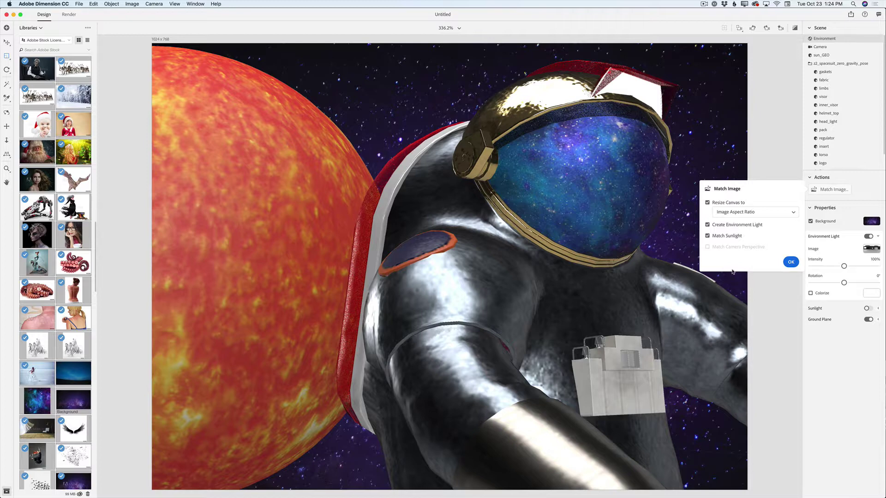
click(791, 263)
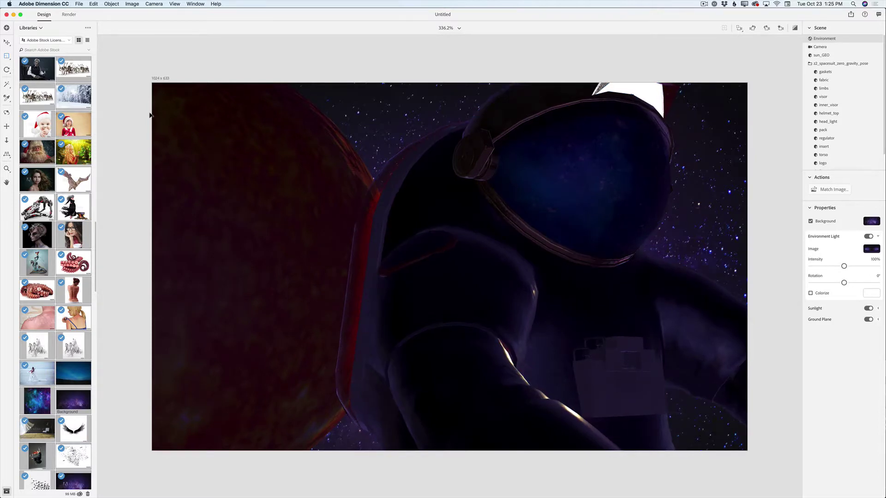
click(156, 82)
Step: Enlarge the canvas to about 1232 × 799 px and set environment light intensity to 200%
drag(152, 81, 92, 35)
drag(748, 454, 801, 493)
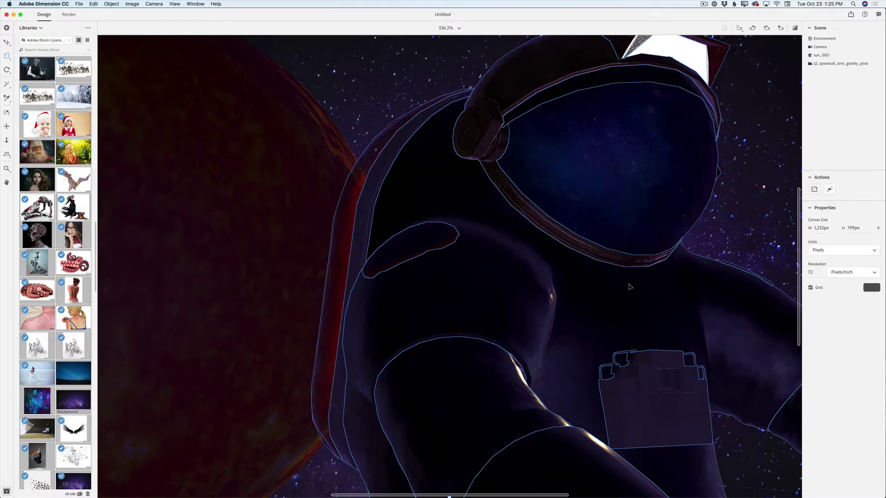
click(826, 39)
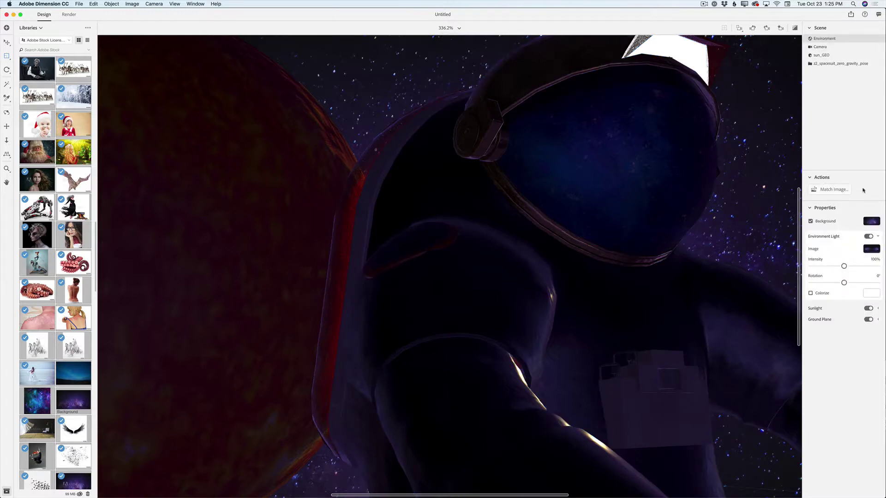
drag(844, 267, 858, 285)
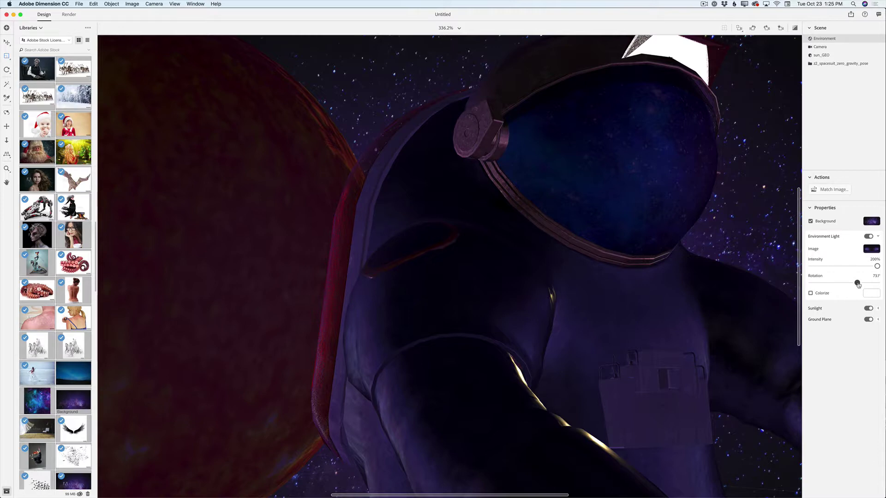
click(820, 55)
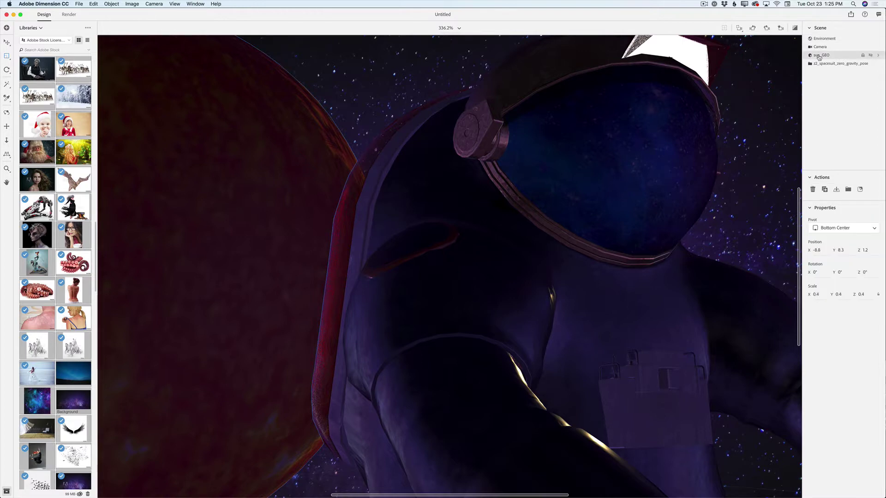
Step: Set the sun_MAT material's Glow to 84%
click(878, 55)
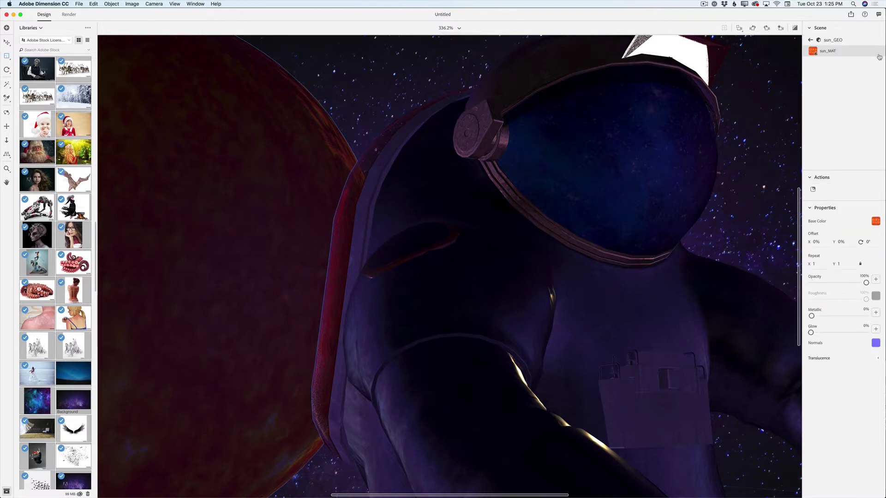
drag(812, 333, 857, 333)
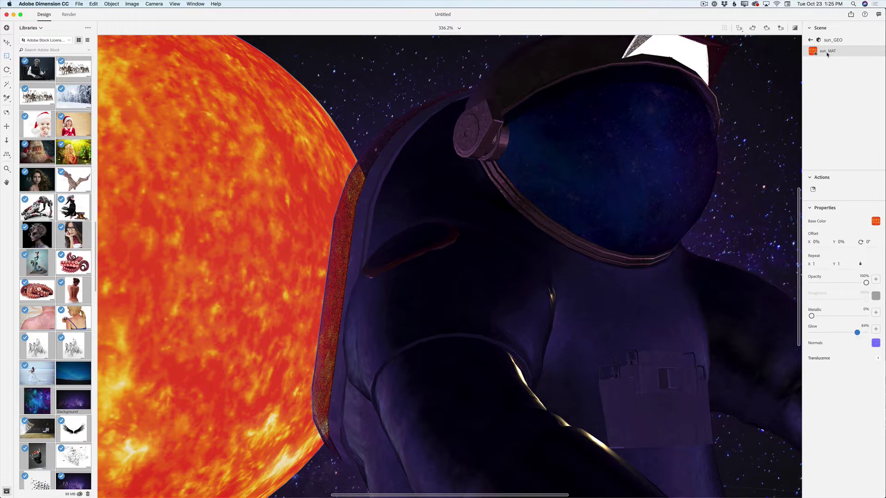
click(813, 40)
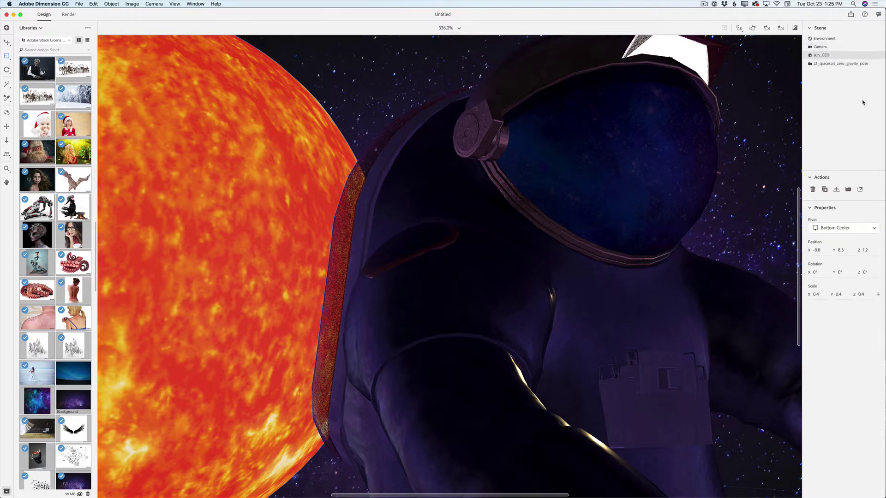
double_click(823, 65)
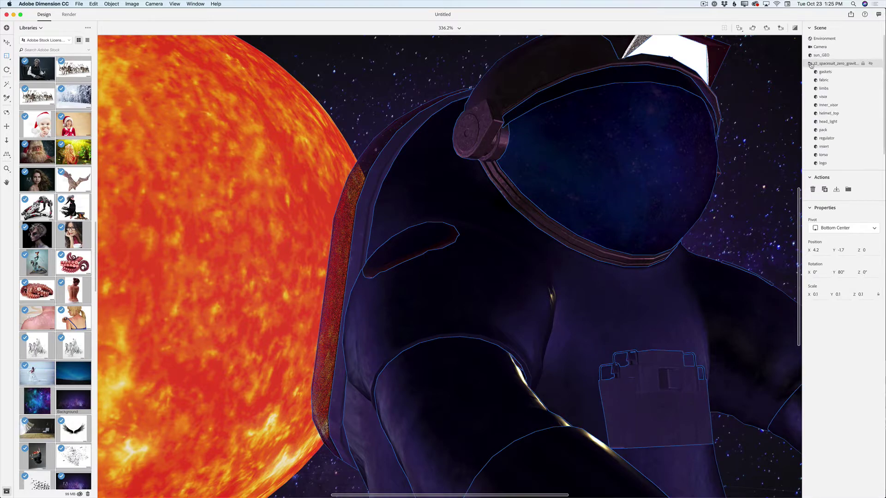
Step: Inspect the helmet_top part's material
click(838, 113)
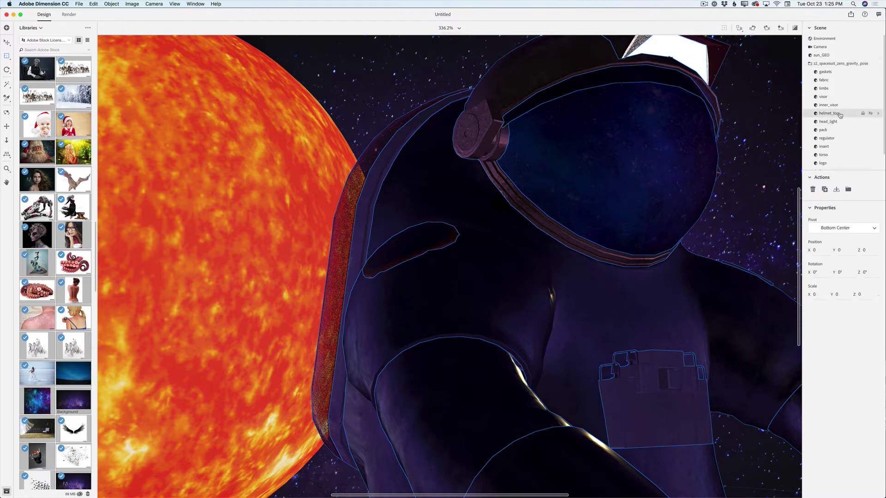
click(877, 114)
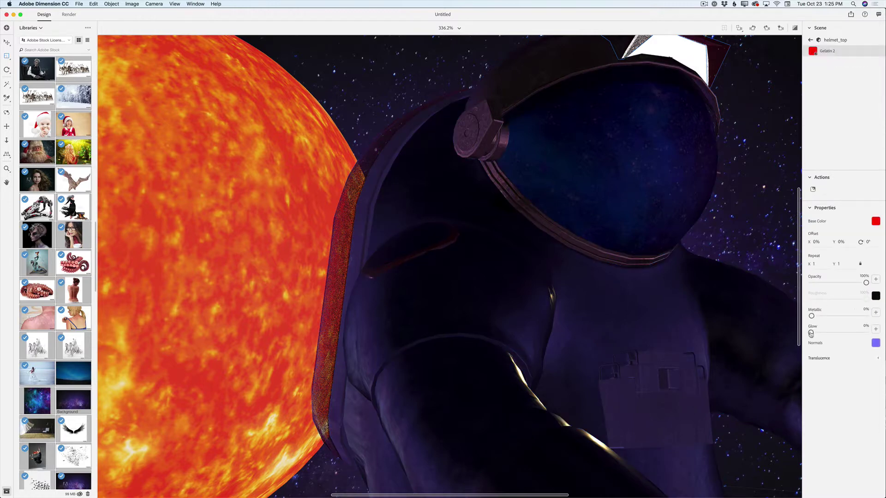
click(811, 41)
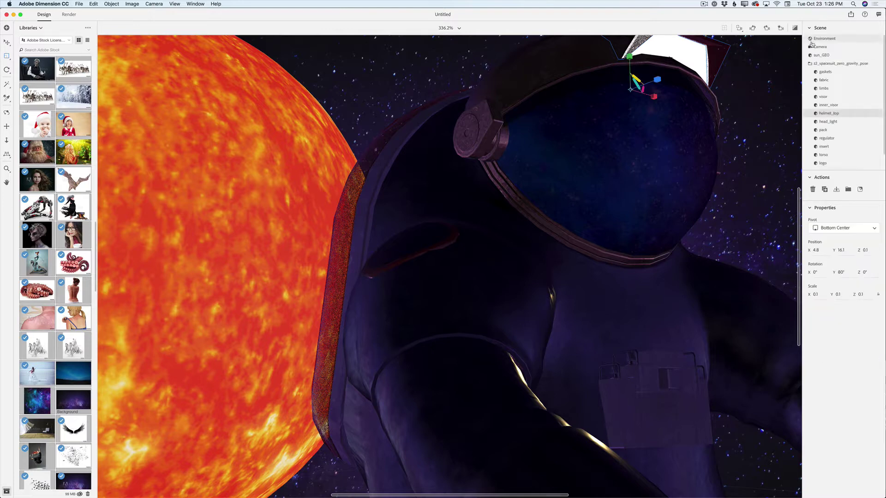
Step: Give the inner visor's galaxy graphic 3% roughness and 88% metallic, then select Environment
click(831, 106)
click(877, 106)
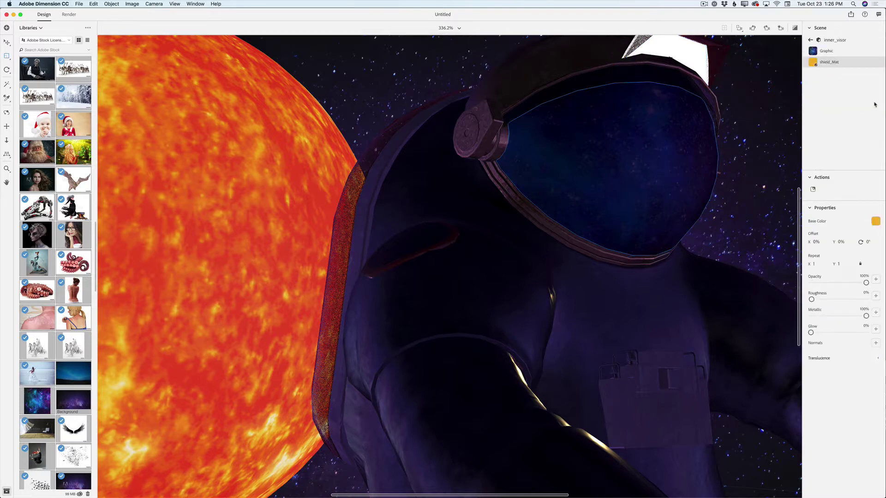
click(826, 51)
drag(845, 298, 812, 281)
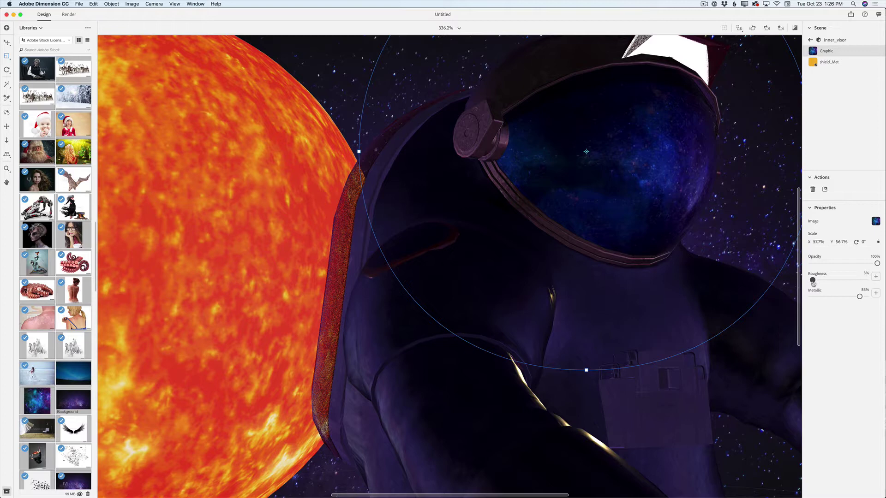
click(810, 40)
click(824, 38)
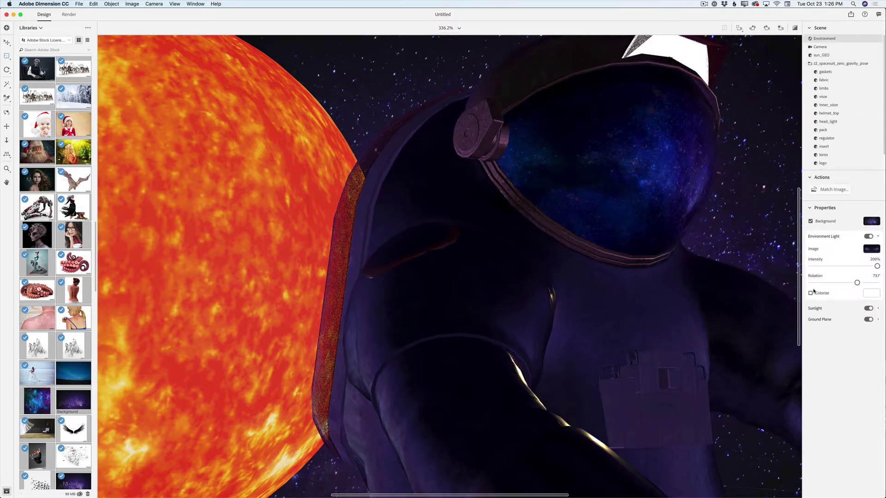
Step: Set the environment light to 177% intensity and -22.5° rotation, then select the regulator
drag(877, 267, 840, 290)
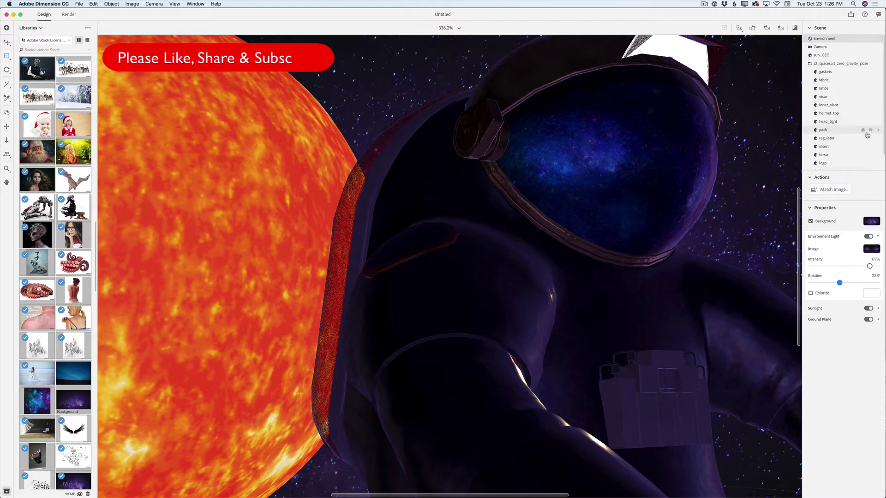
scroll(863, 134, down, 2)
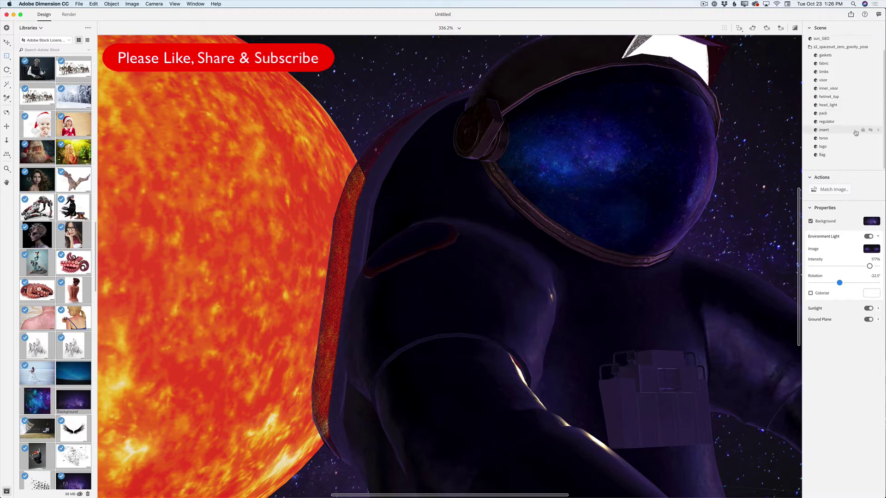
click(836, 122)
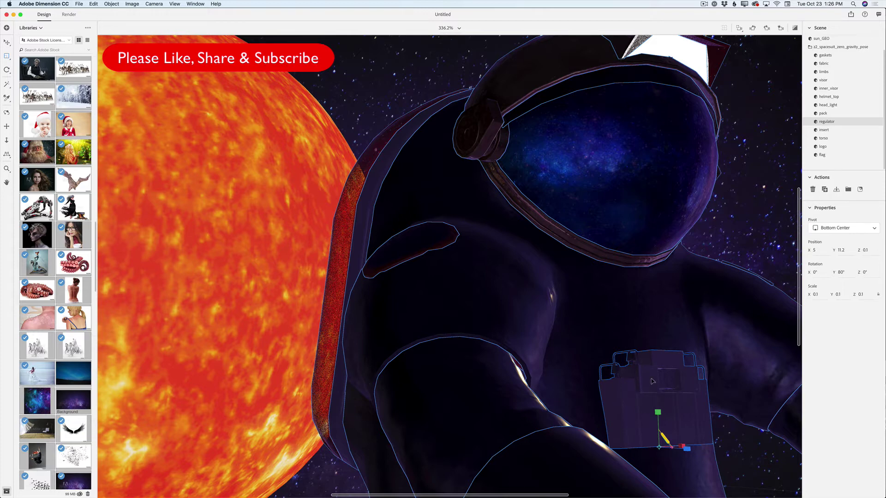
Step: Apply the red Gelatin material from Starter Assets to the regulator, then switch to Render
click(37, 28)
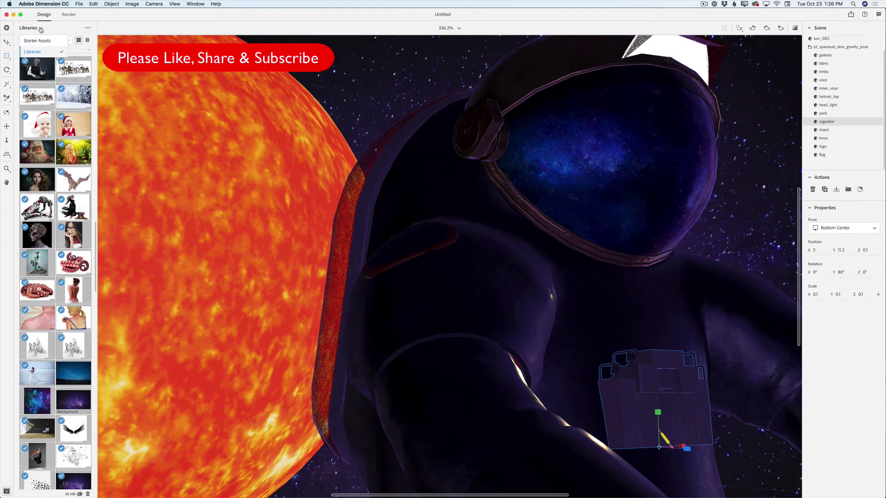
click(39, 41)
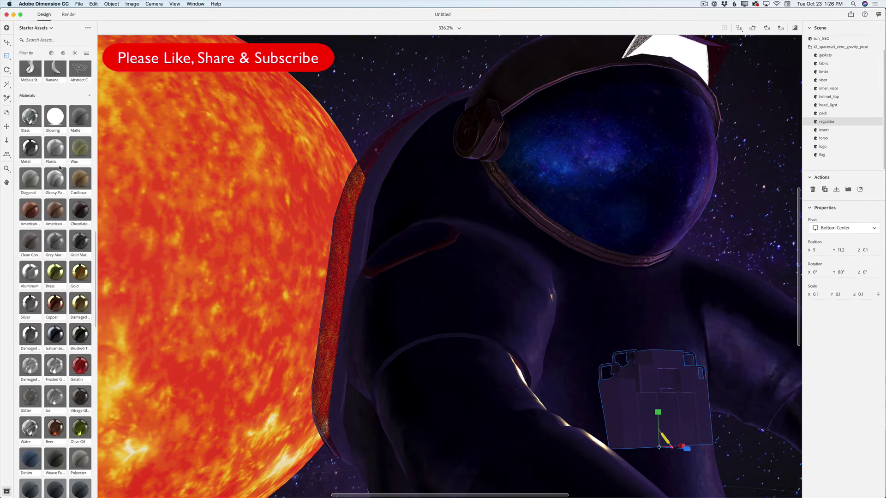
click(84, 368)
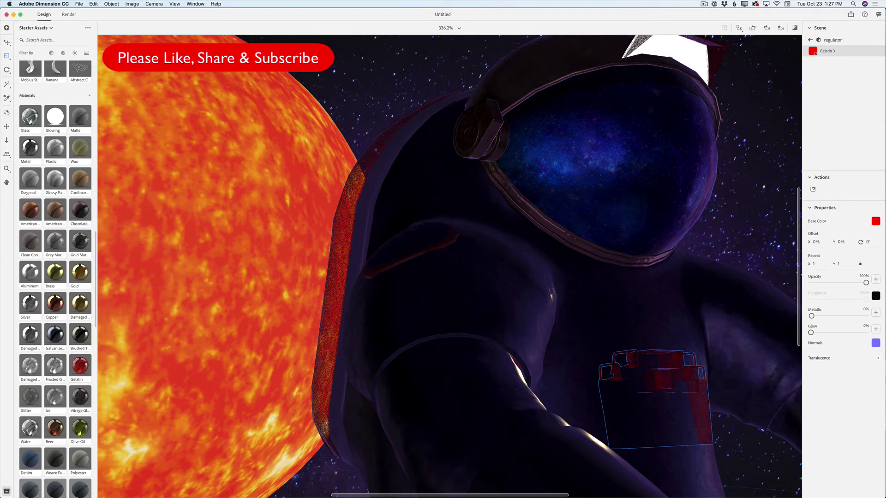
click(69, 15)
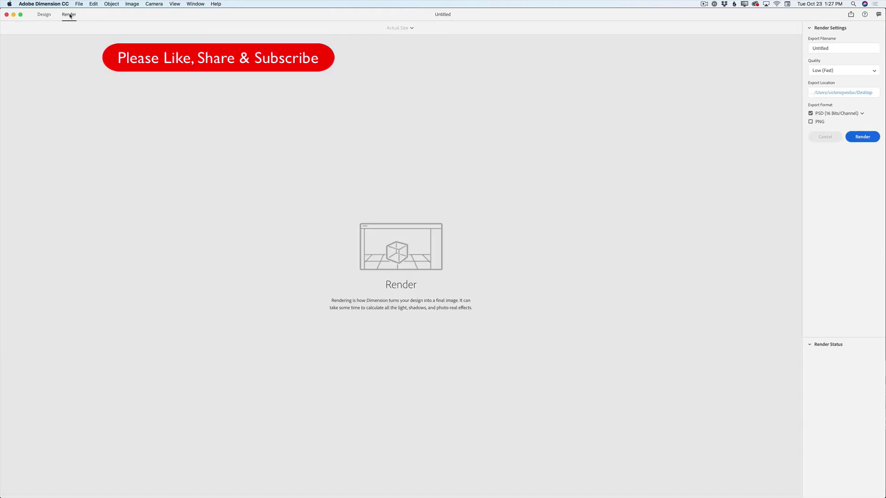